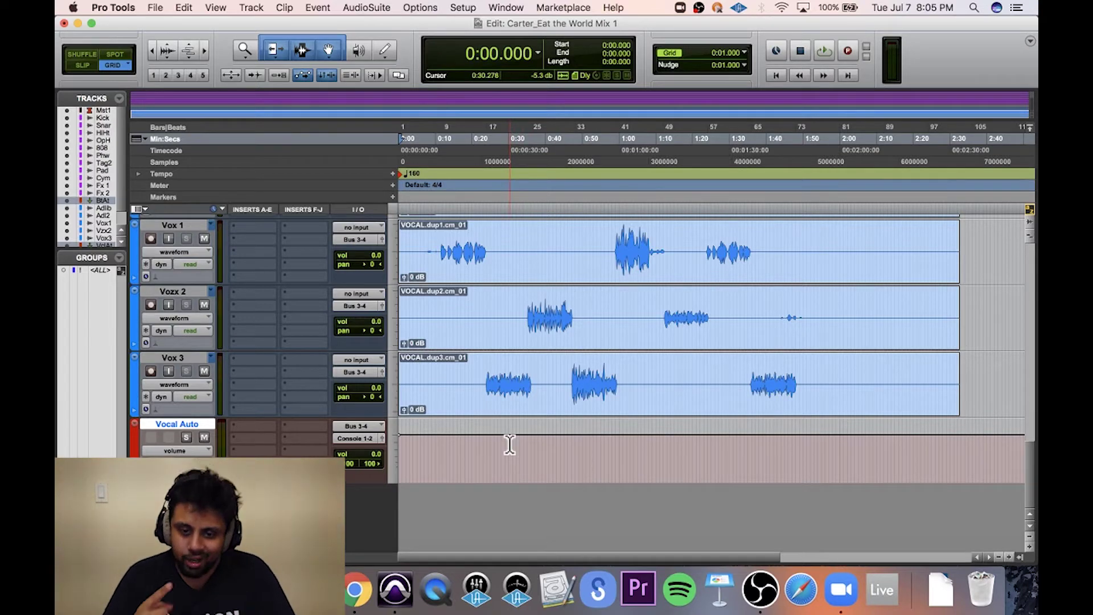
Lower the Vocal Auto fader to -7.5 dB in the mixer and return to the track timeline.
{"action": "key", "text": "super+equal"}
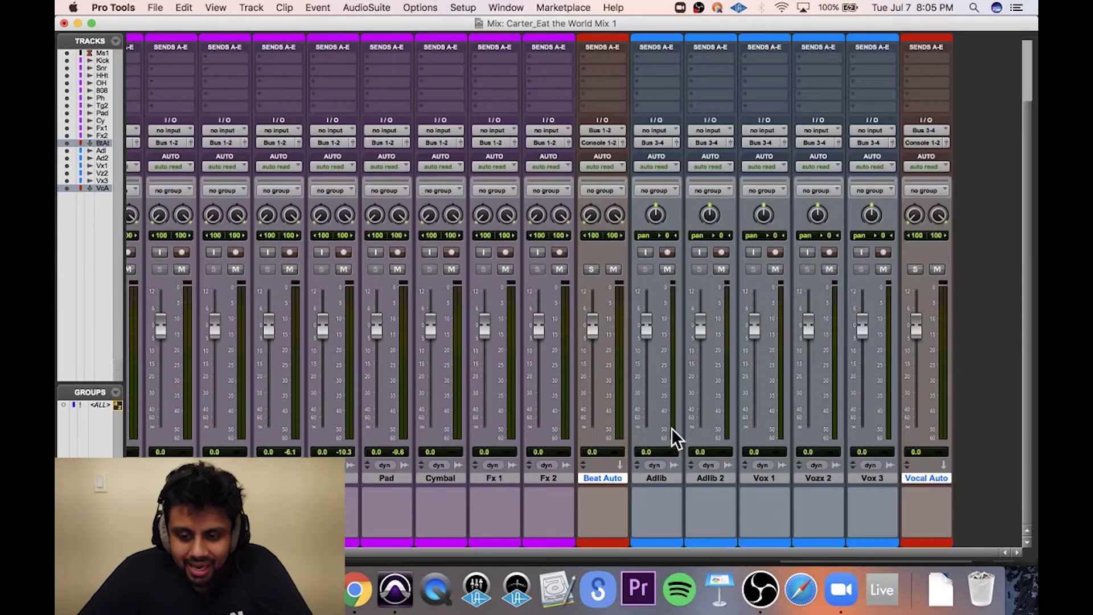
{"action": "mouse_move", "coordinate": [914, 336]}
{"action": "left_mouse_down"}
{"action": "mouse_move", "coordinate": [914, 324]}
{"action": "mouse_move", "coordinate": [914, 342]}
{"action": "left_mouse_up"}
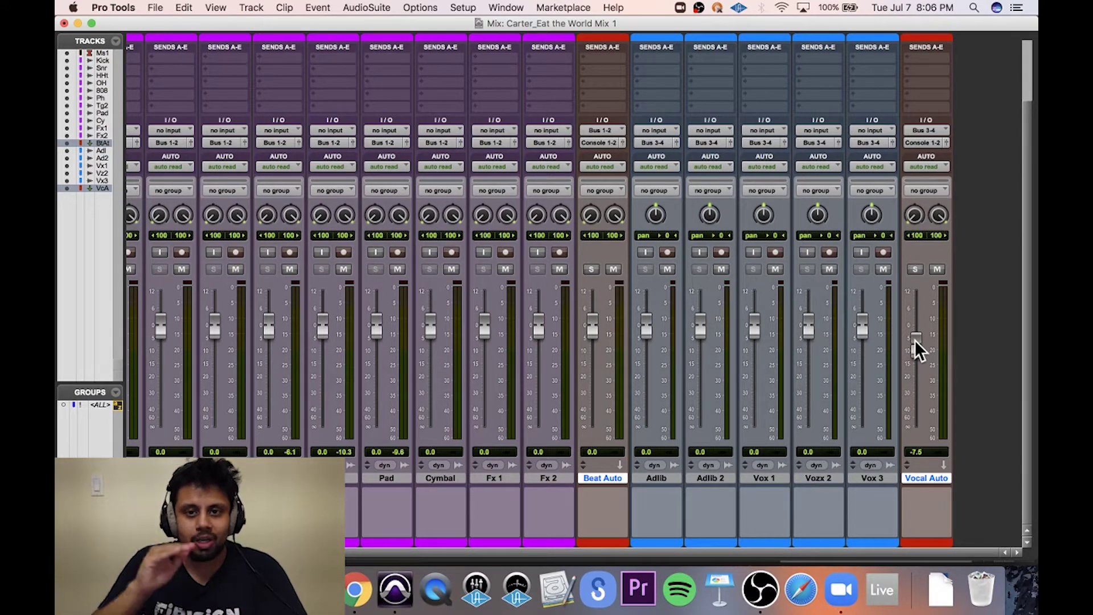
{"action": "key", "text": "super+equal"}
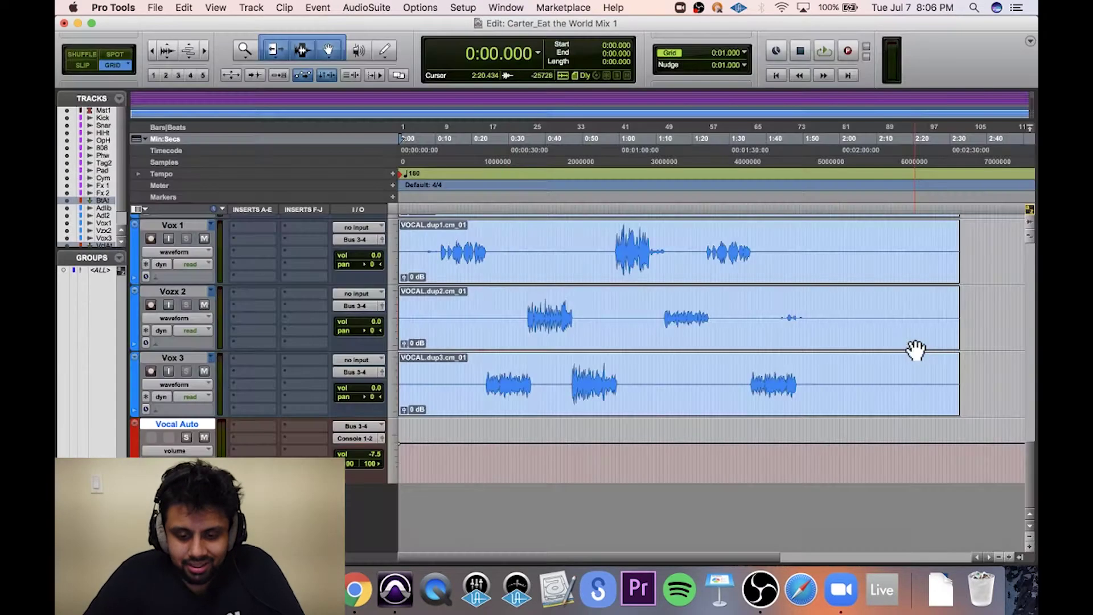
Draw falling and rising volume automation breakpoints across about the first 14 seconds of Vocal Auto, and solo that track.
{"action": "key", "text": "super+bracketright"}
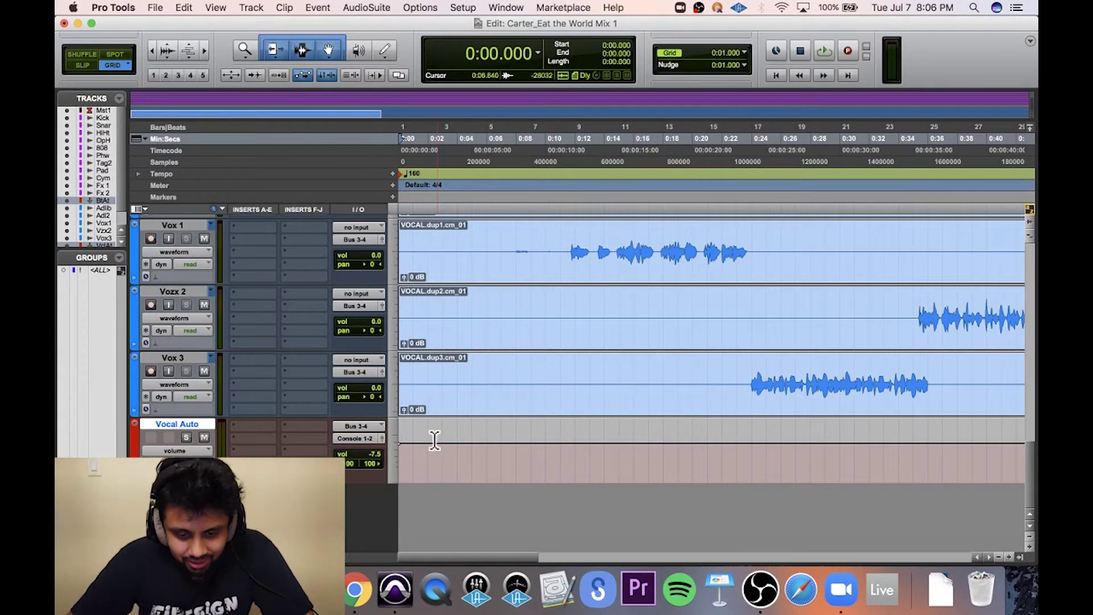
{"action": "right_click", "coordinate": [443, 441]}
{"action": "mouse_move", "coordinate": [494, 446]}
{"action": "left_click", "coordinate": [551, 432]}
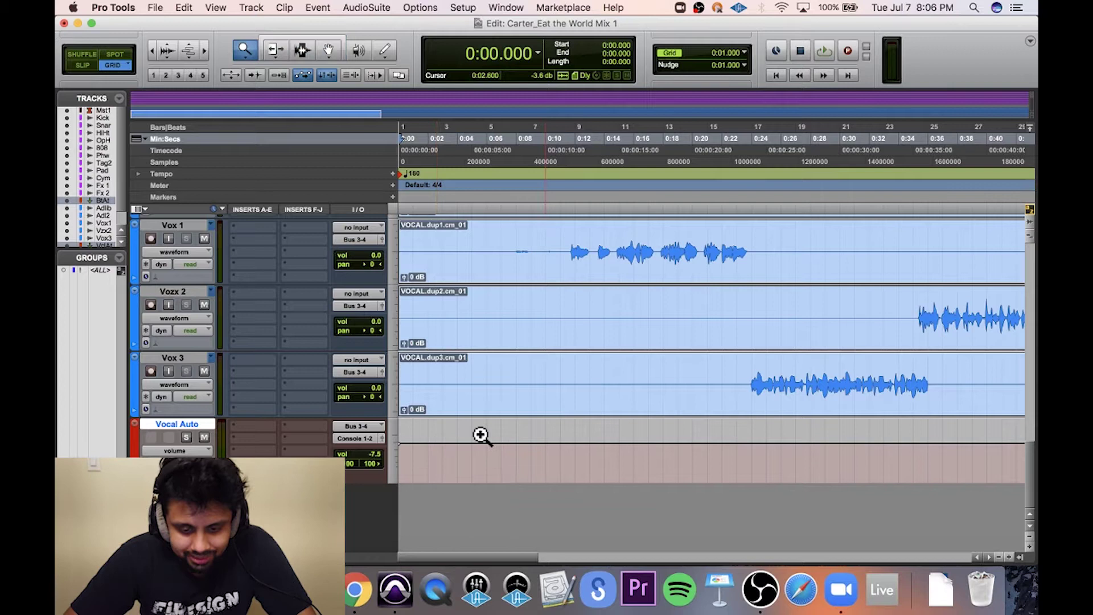
{"action": "left_click", "coordinate": [301, 37]}
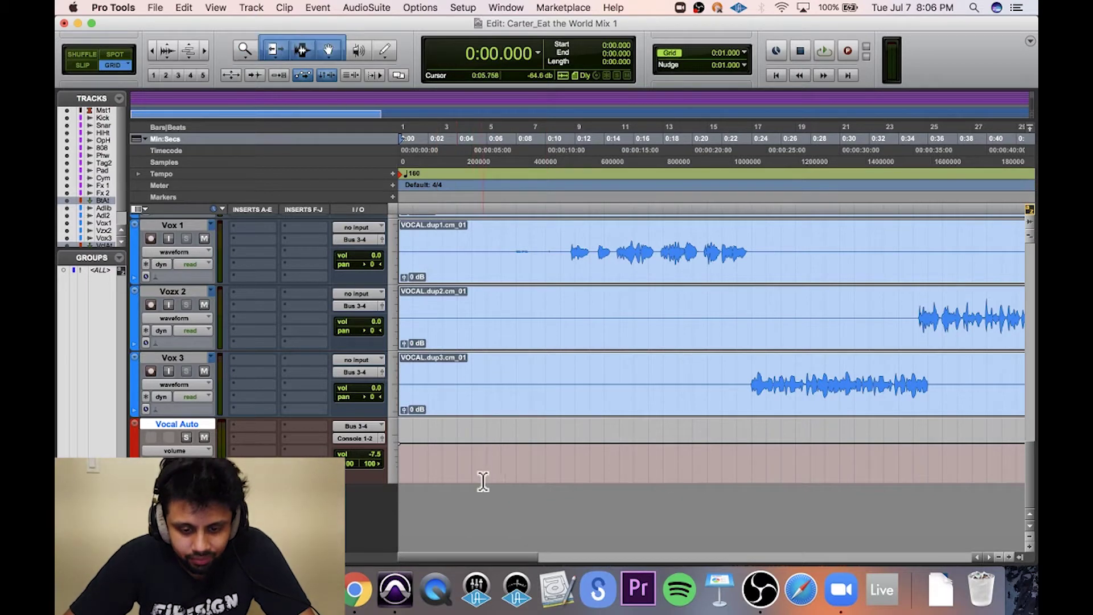
{"action": "left_click_drag", "start_coordinate": [478, 445], "coordinate": [606, 493]}
{"action": "key", "text": "super+z"}
{"action": "left_click", "coordinate": [186, 437]}
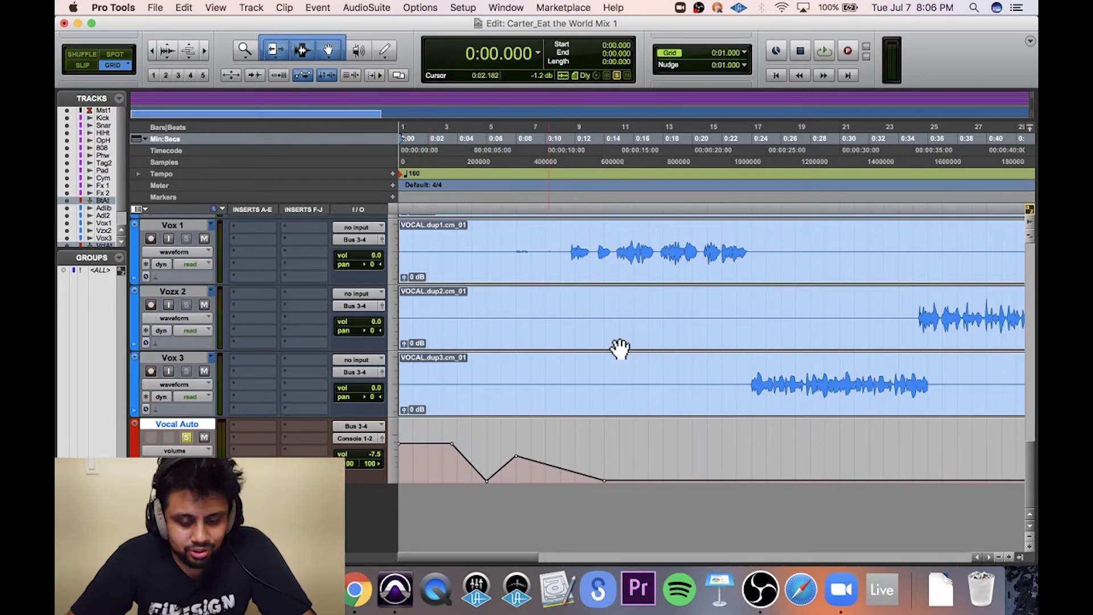
Play the session and examine how the Vocal Auto fader follows its volume automation, trying to move the fader by hand.
{"action": "key", "text": "space"}
{"action": "key", "text": "super+equal"}
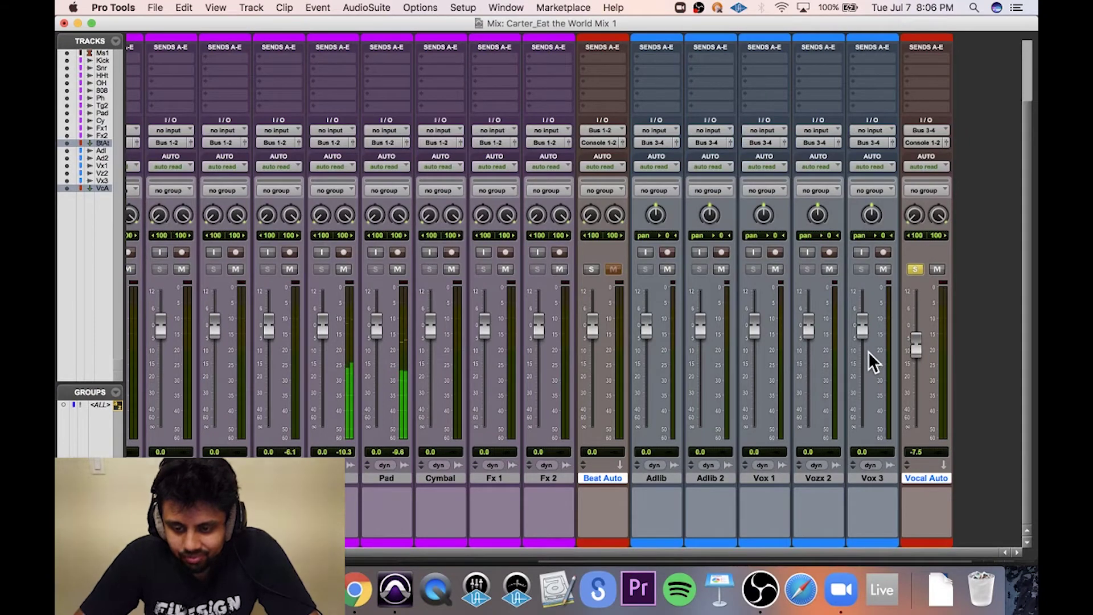
{"action": "key", "text": "super+equal"}
{"action": "key", "text": "super+equal"}
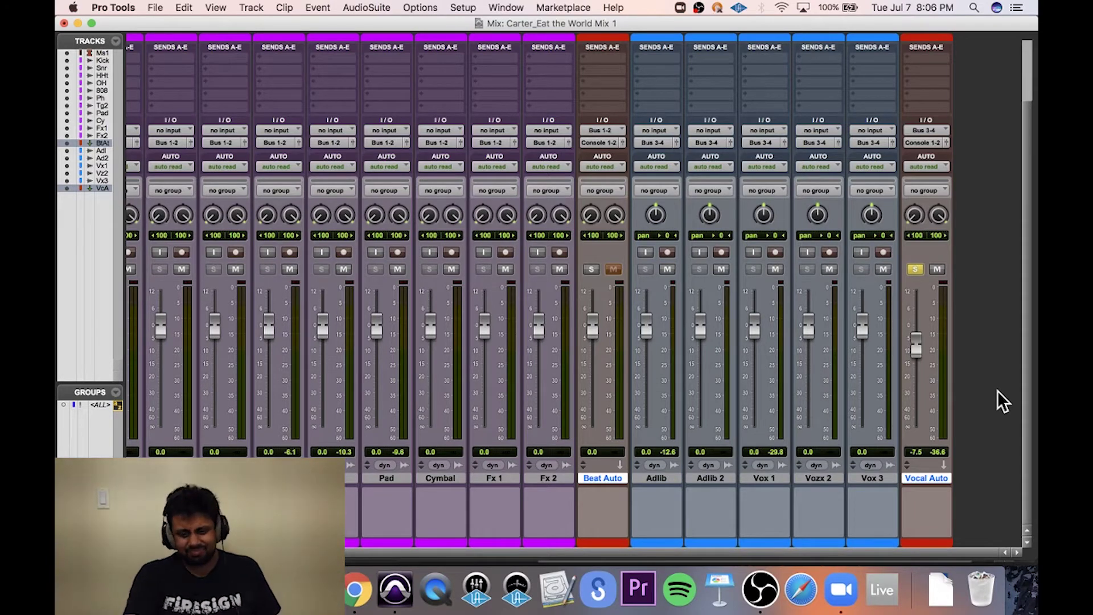
{"action": "left_click_drag", "start_coordinate": [919, 351], "coordinate": [918, 347]}
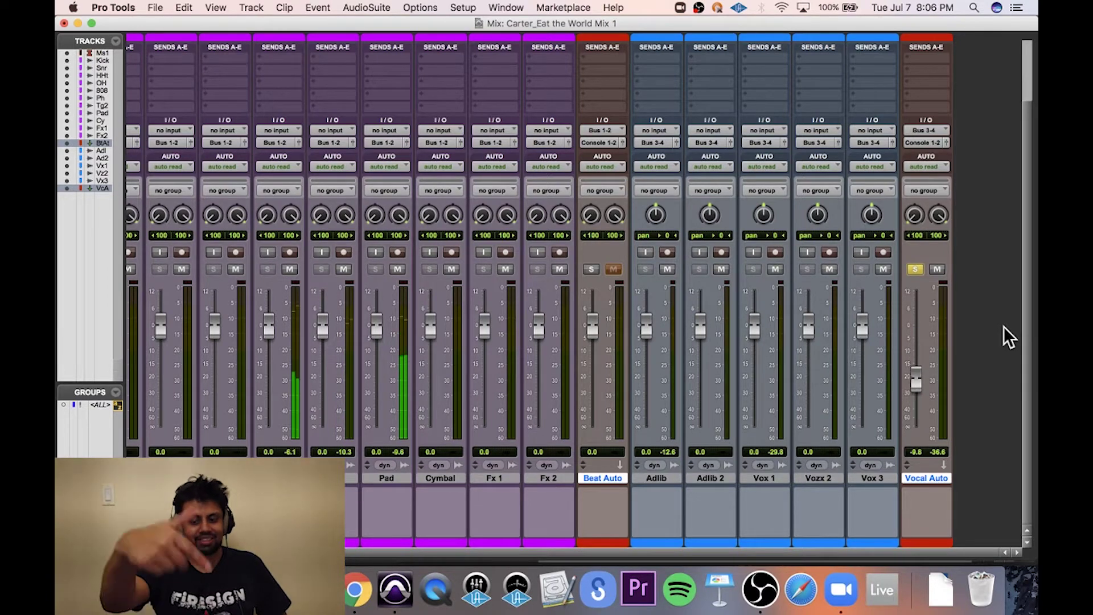
{"action": "key", "text": "super+equal"}
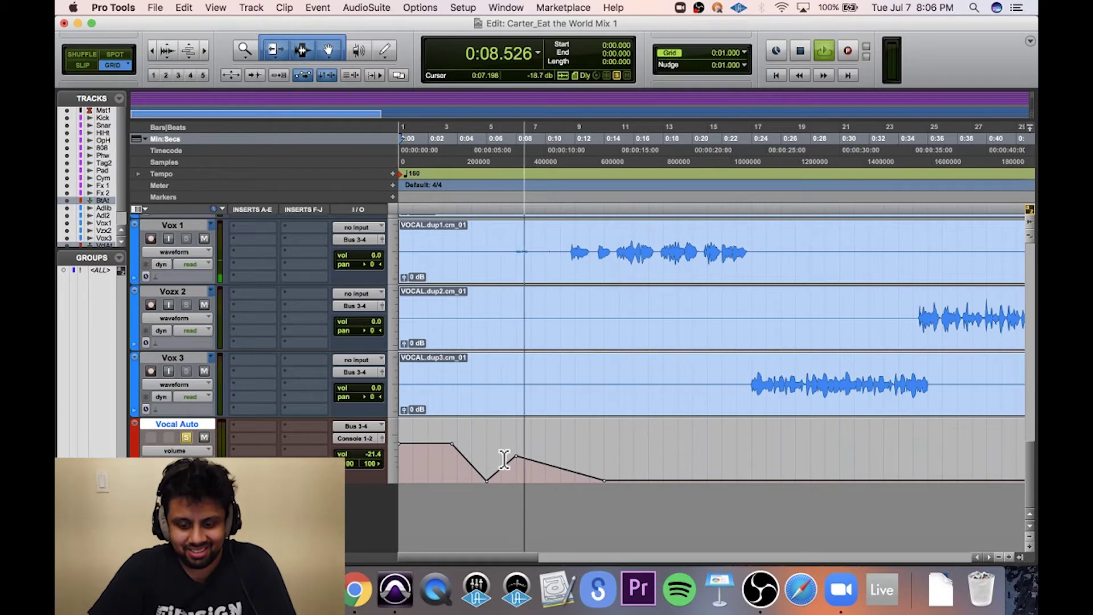
{"action": "key", "text": "space"}
Raise the Vocal Auto fader to +4.5 dB and start playback to test it against the written automation.
{"action": "key", "text": "super+equal"}
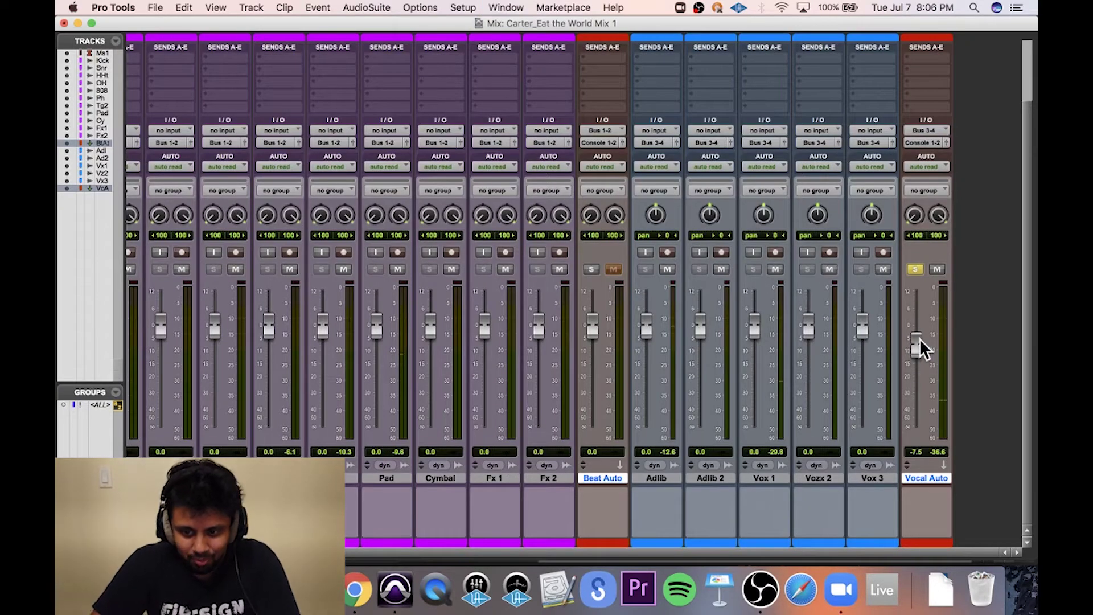
{"action": "left_click_drag", "start_coordinate": [916, 344], "coordinate": [921, 308]}
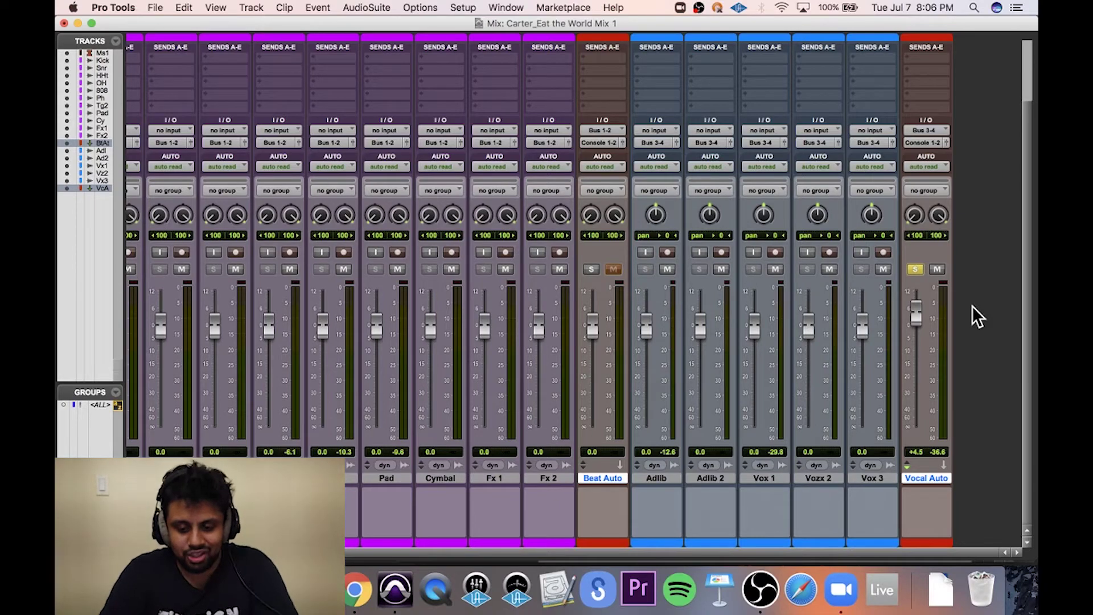
{"action": "key", "text": "super+equal"}
Delete the volume automation breakpoints at the start of the Vocal Auto track.
{"action": "key", "text": "super+equal"}
{"action": "key", "text": "space"}
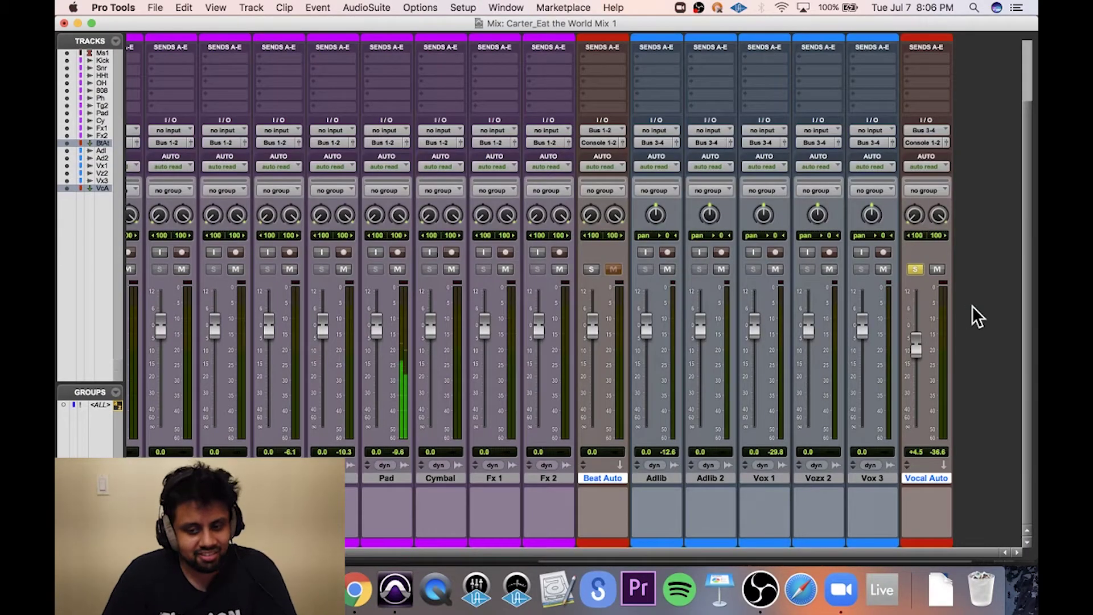
{"action": "key", "text": "super+equal"}
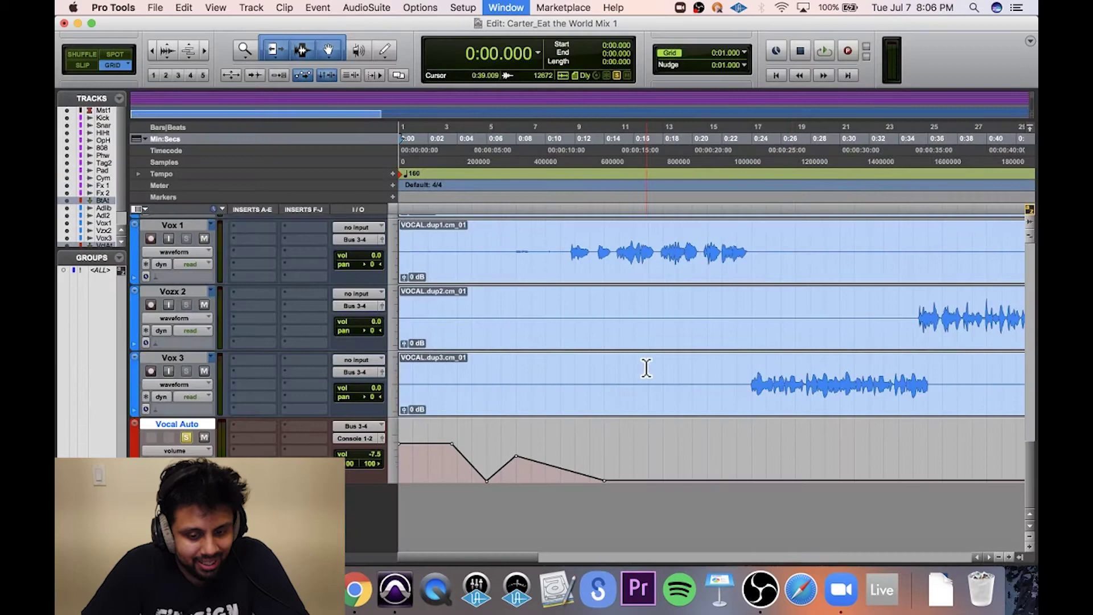
{"action": "key", "text": "super+bracketleft"}
{"action": "key", "text": "super+bracketleft"}
{"action": "left_click_drag", "start_coordinate": [513, 473], "coordinate": [386, 462]}
{"action": "key", "text": "BackSpace"}
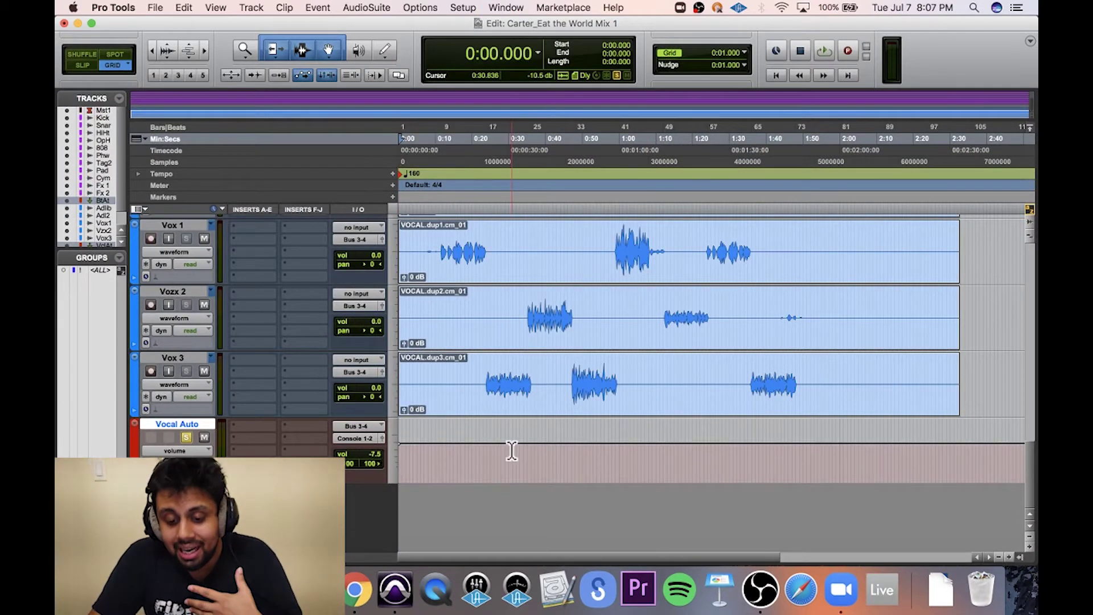
Create two new stereo Aux Input tracks directly after the master track in the mixer.
{"action": "key", "text": "super+equal"}
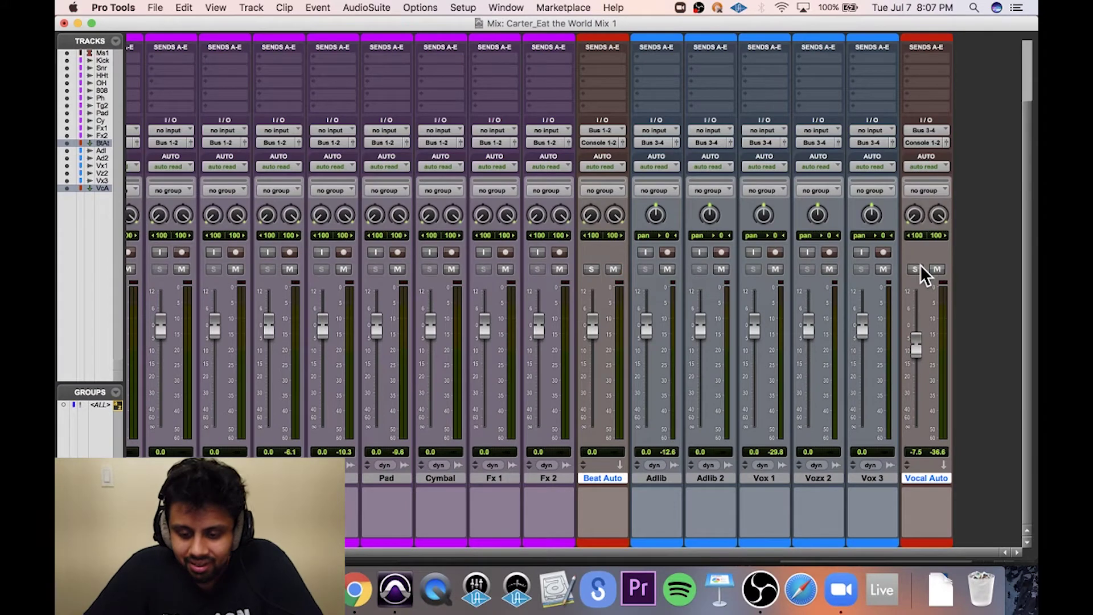
{"action": "left_click", "coordinate": [934, 478]}
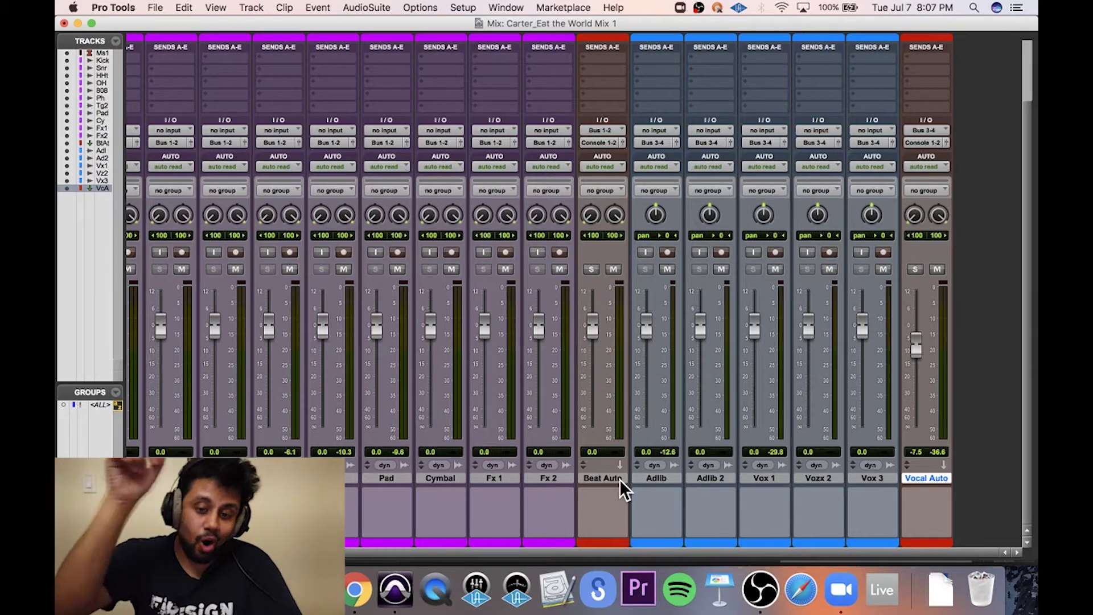
{"action": "scroll", "coordinate": [622, 479], "scroll_direction": "left", "scroll_amount": 4}
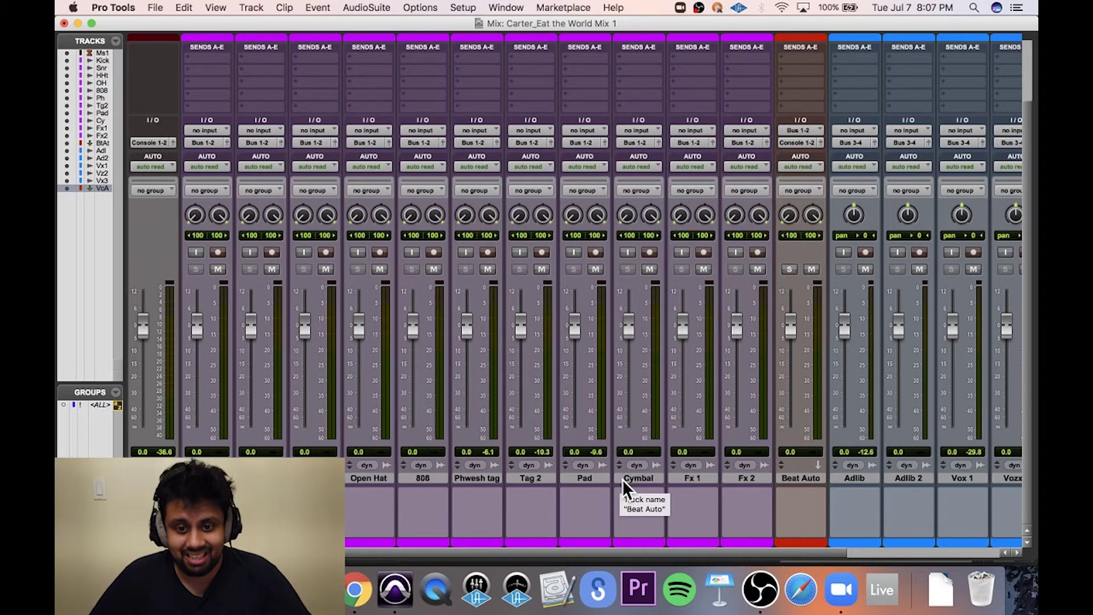
{"action": "left_click", "coordinate": [152, 478]}
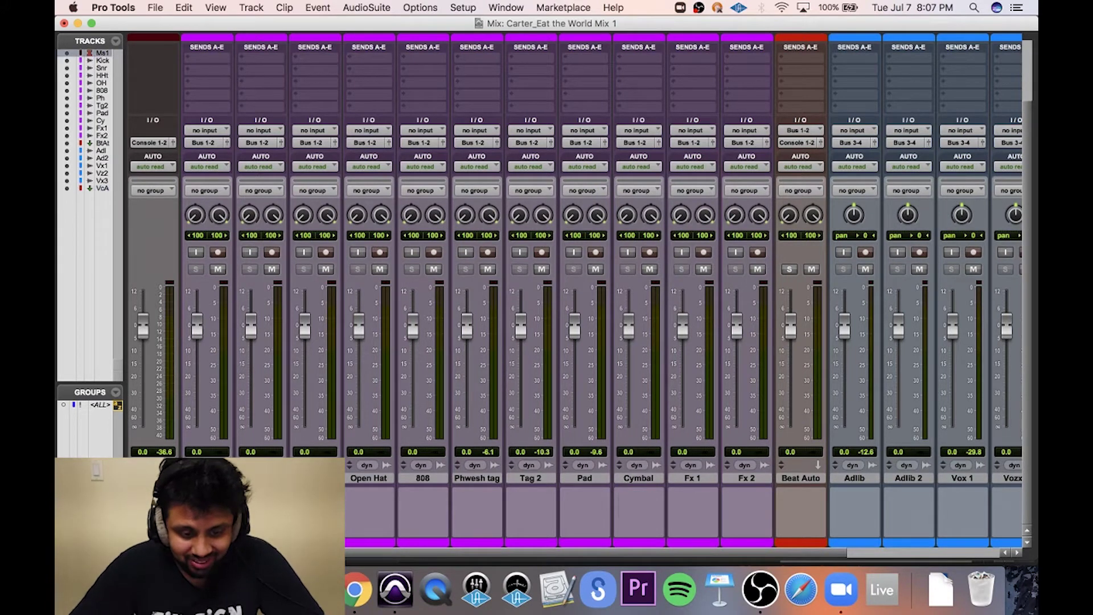
{"action": "key", "text": "super+shift+n"}
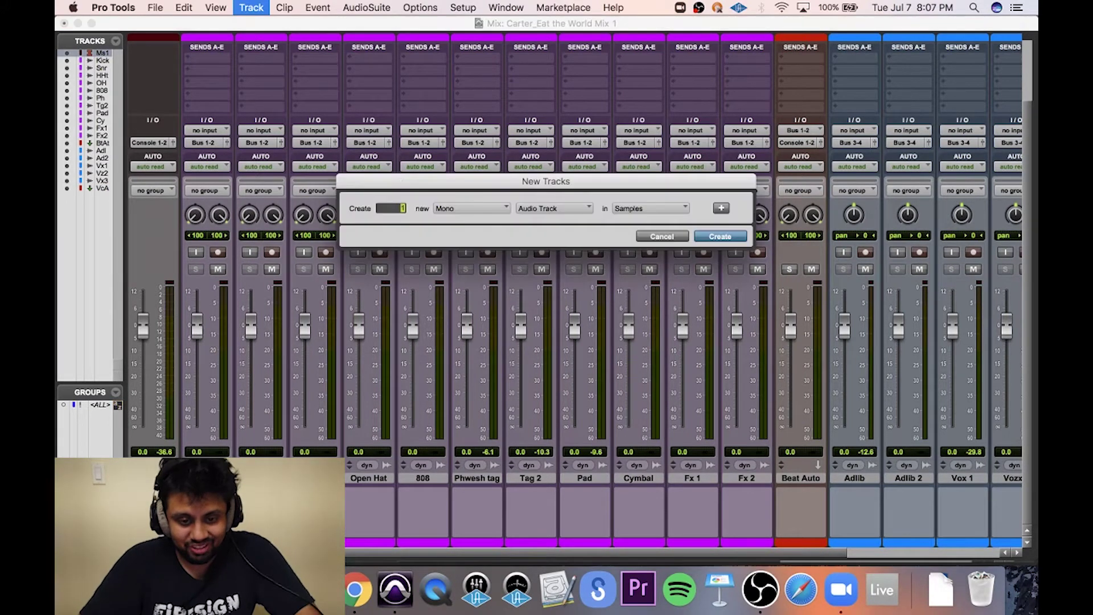
{"action": "key", "text": "super+Right"}
{"action": "key", "text": "super+Down"}
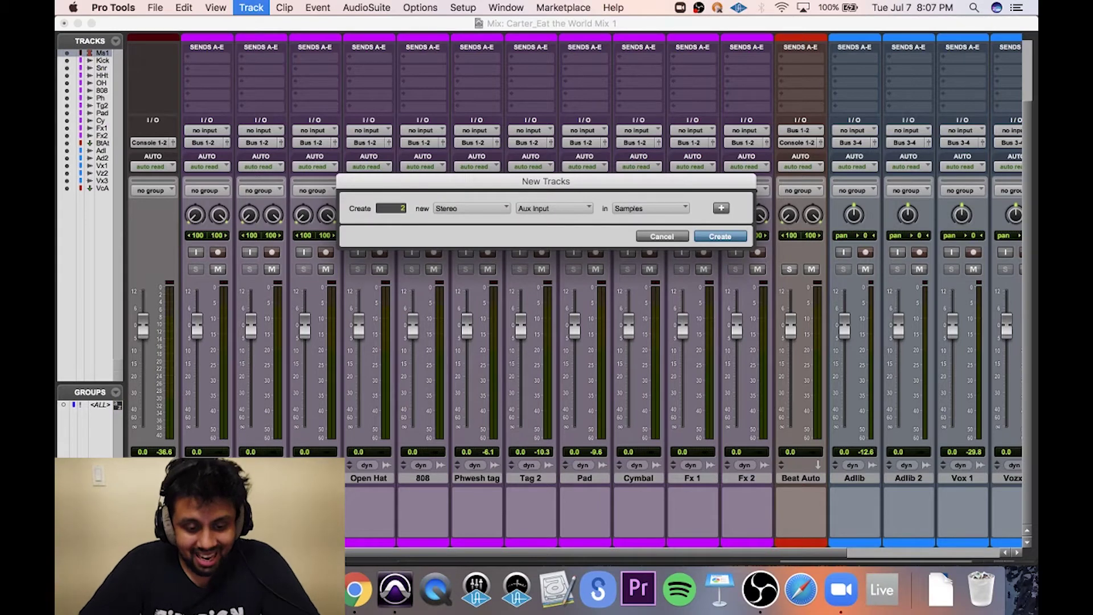
{"action": "key", "text": "Return"}
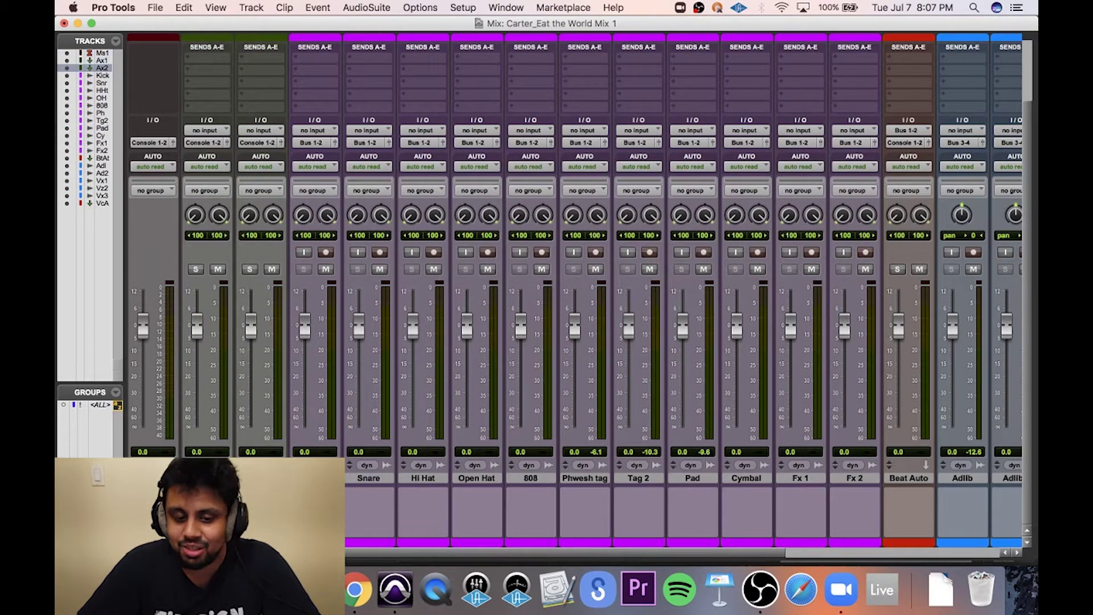
Rename the Aux 1 track for the beat and the Aux 2 track as VOCALS.
{"action": "double_click", "coordinate": [207, 477]}
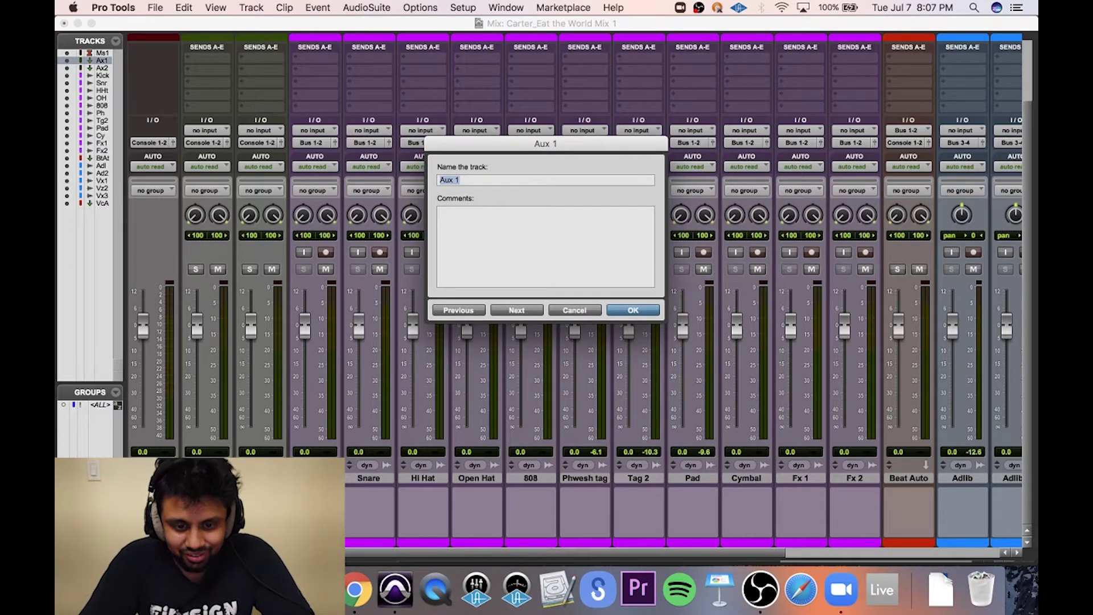
{"action": "key", "text": "super+Right"}
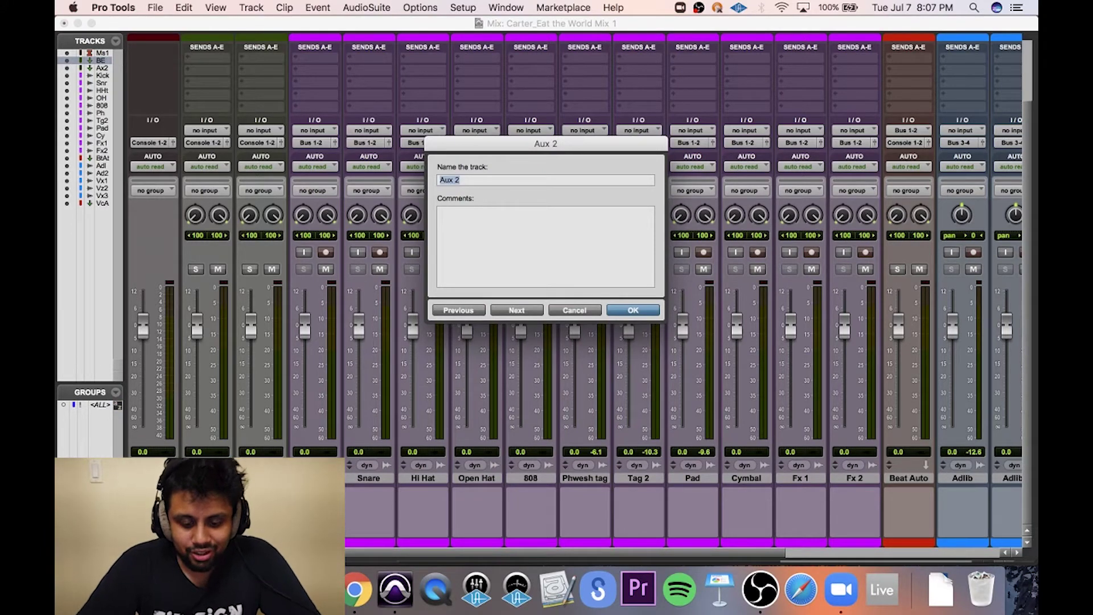
{"action": "type", "text": "VOCALS"}
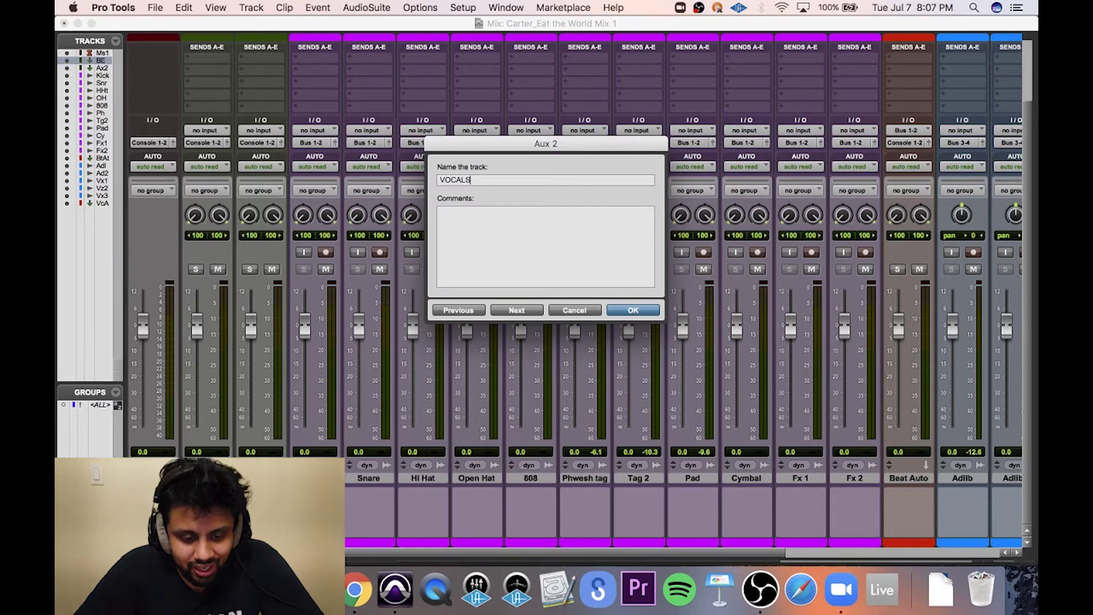
{"action": "key", "text": "Return"}
Colour both new aux tracks bright blue and put them in solo safe mode.
{"action": "double_click", "coordinate": [207, 542]}
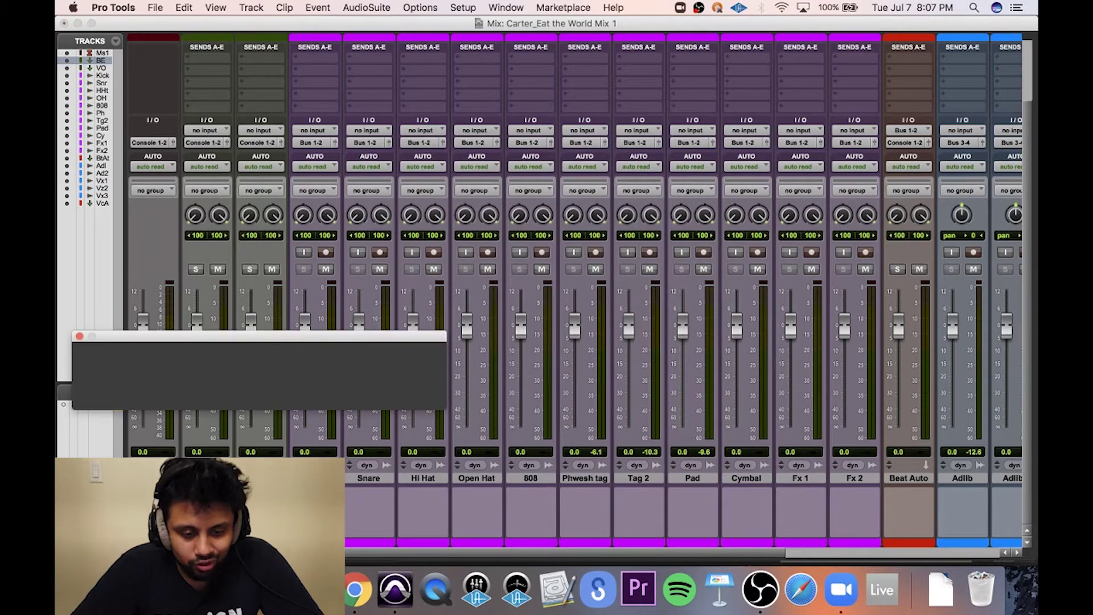
{"action": "left_click", "coordinate": [434, 373]}
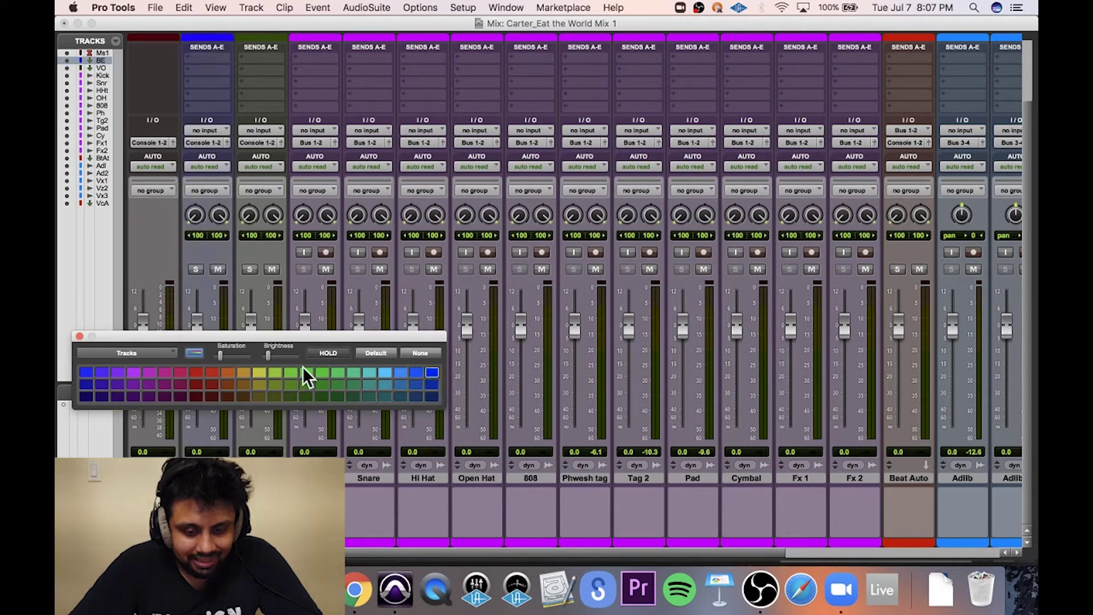
{"action": "left_click", "coordinate": [79, 336]}
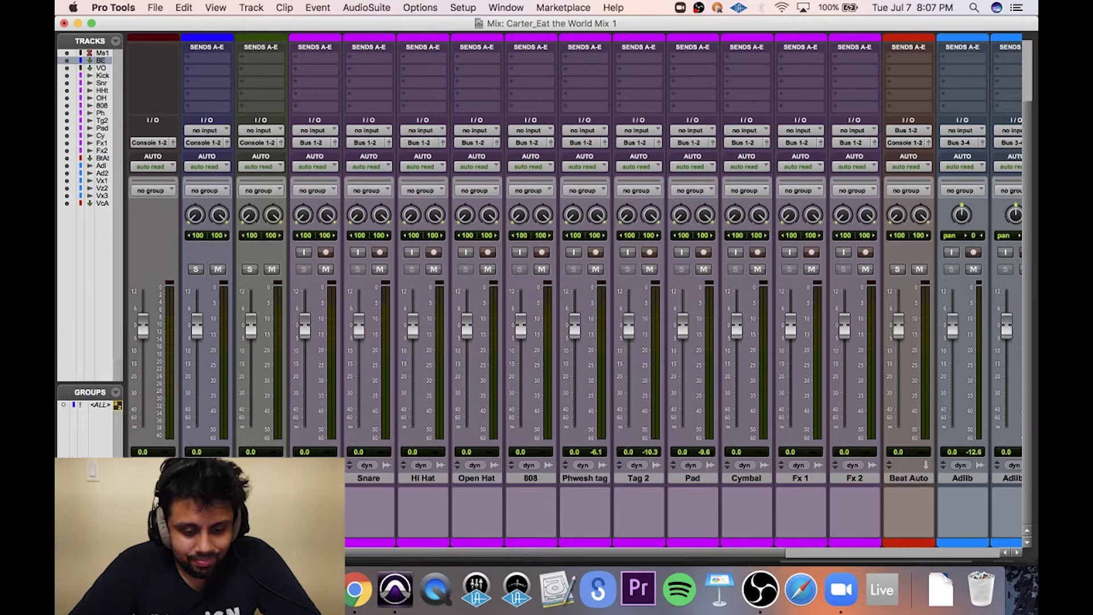
{"action": "left_click", "coordinate": [101, 68]}
{"action": "double_click", "coordinate": [261, 541]}
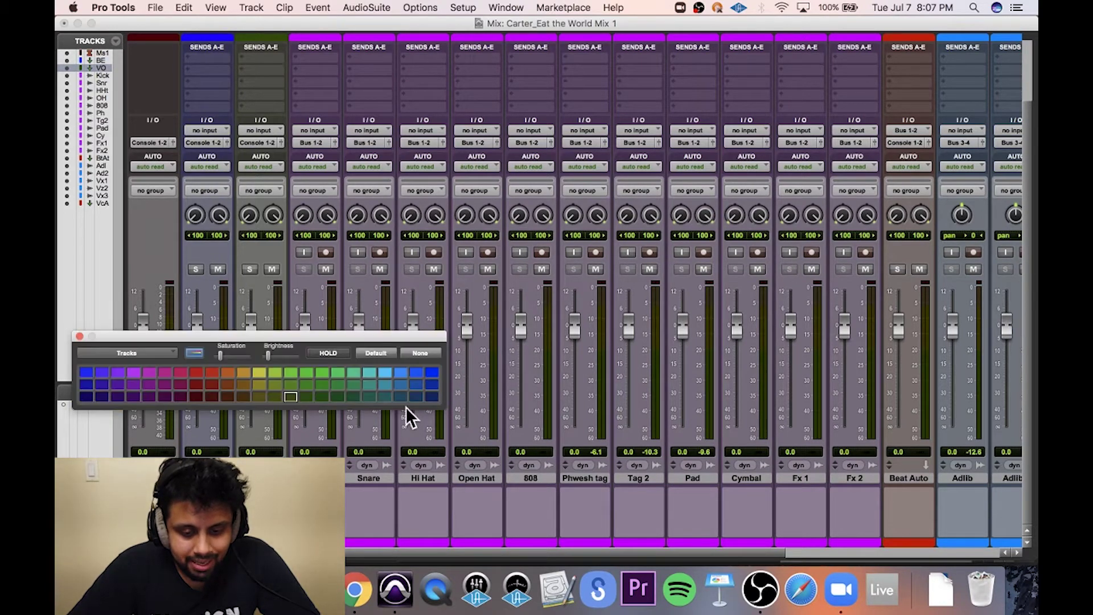
{"action": "left_click", "coordinate": [432, 373]}
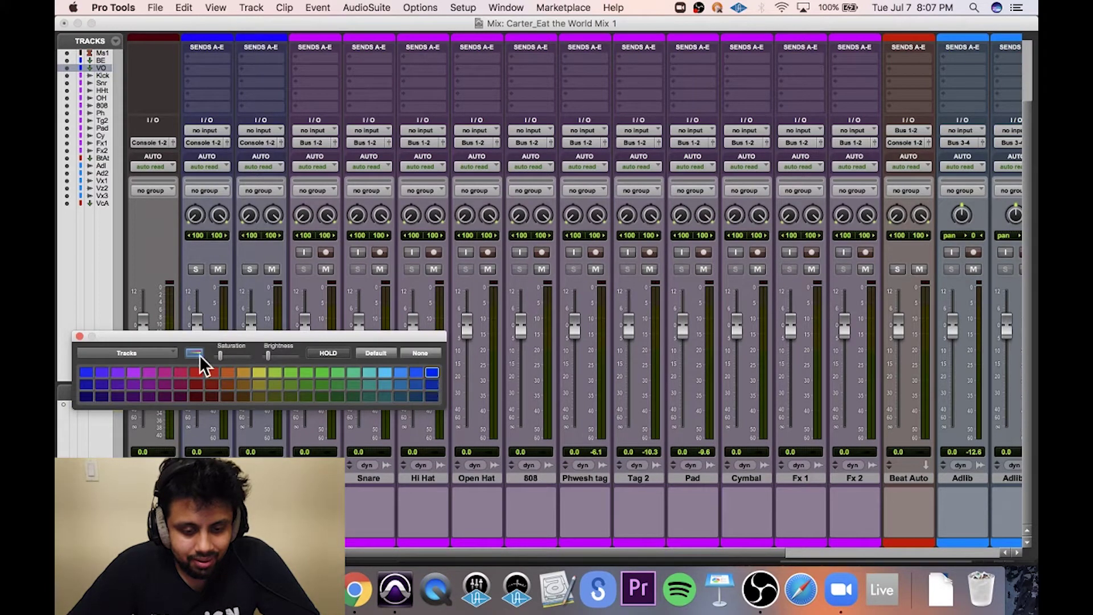
{"action": "left_click", "coordinate": [81, 335]}
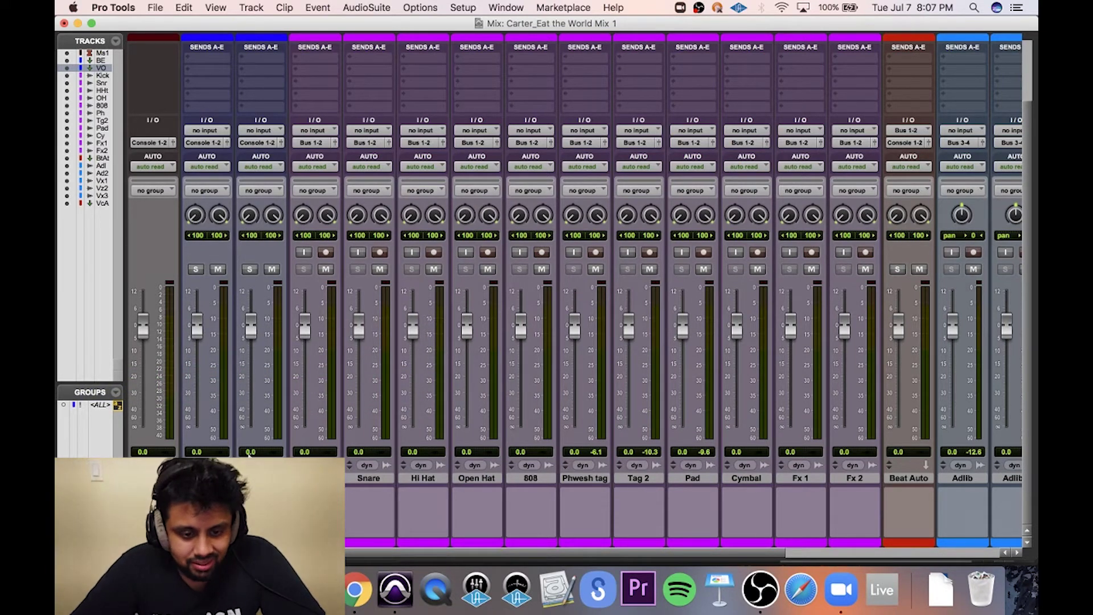
{"action": "left_click", "coordinate": [251, 269], "text": "super"}
{"action": "left_click", "coordinate": [196, 267], "text": "super"}
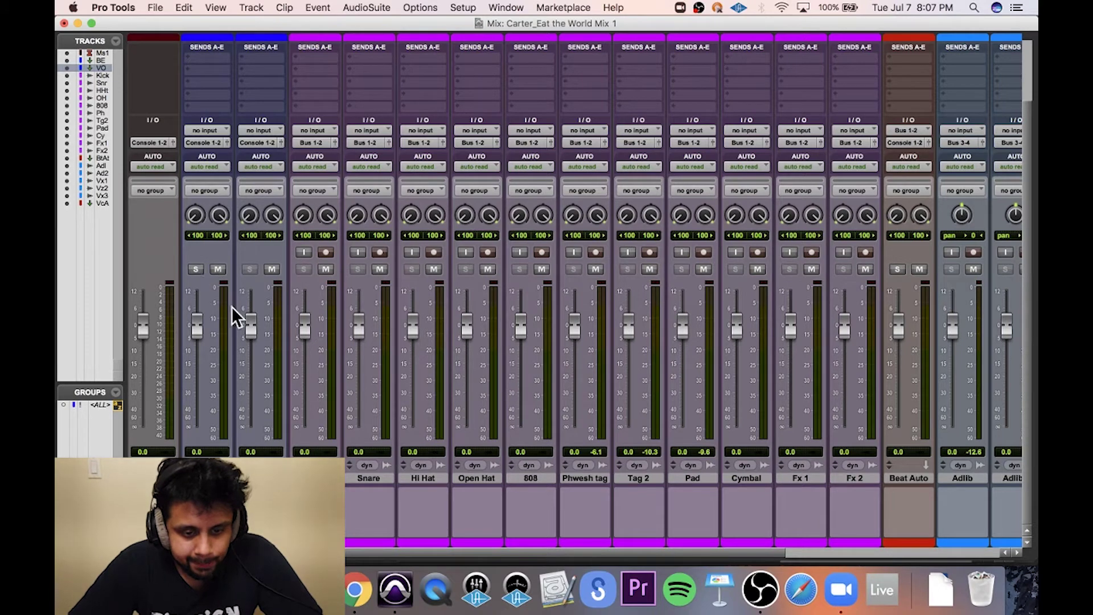
Route the Beat Auto track's output to Bus 21-22 and set the beat aux track's input to Bus 21-22.
{"action": "left_click", "coordinate": [908, 480]}
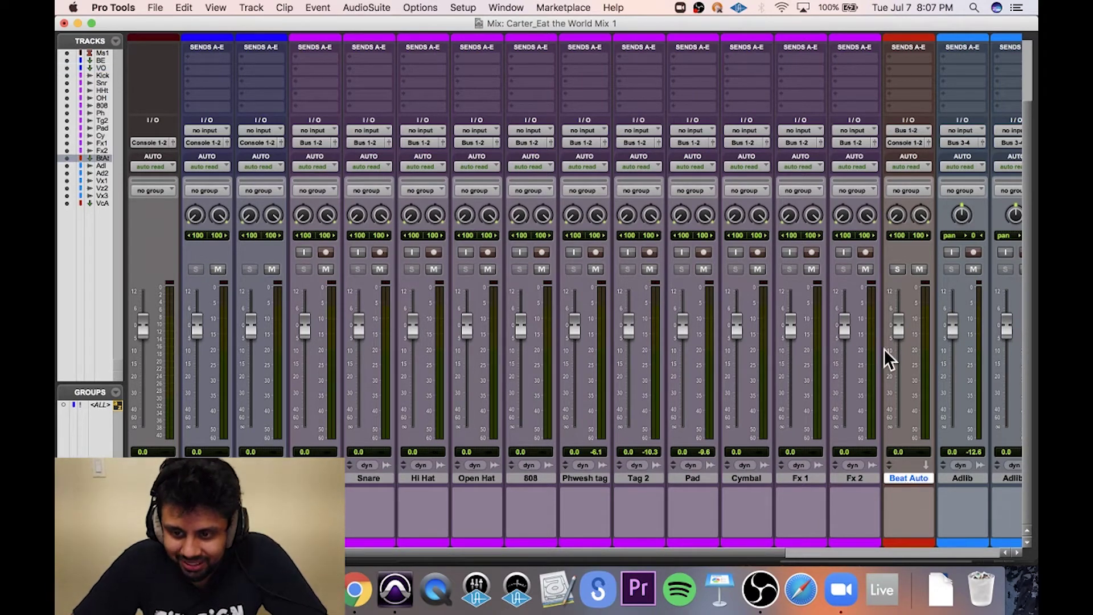
{"action": "left_click", "coordinate": [901, 141]}
{"action": "mouse_move", "coordinate": [904, 156]}
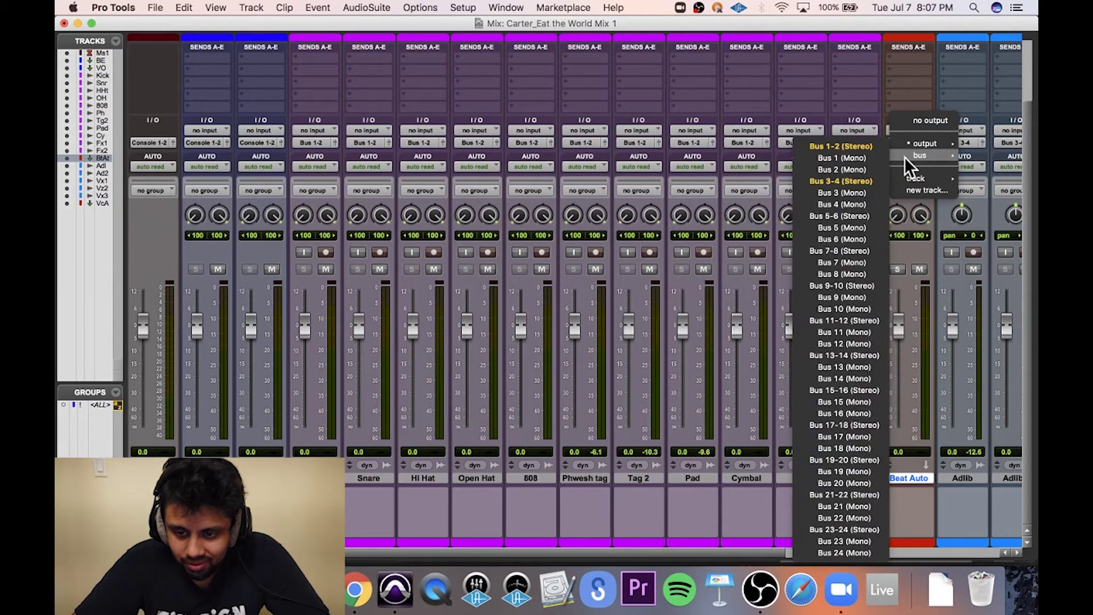
{"action": "left_click", "coordinate": [855, 497]}
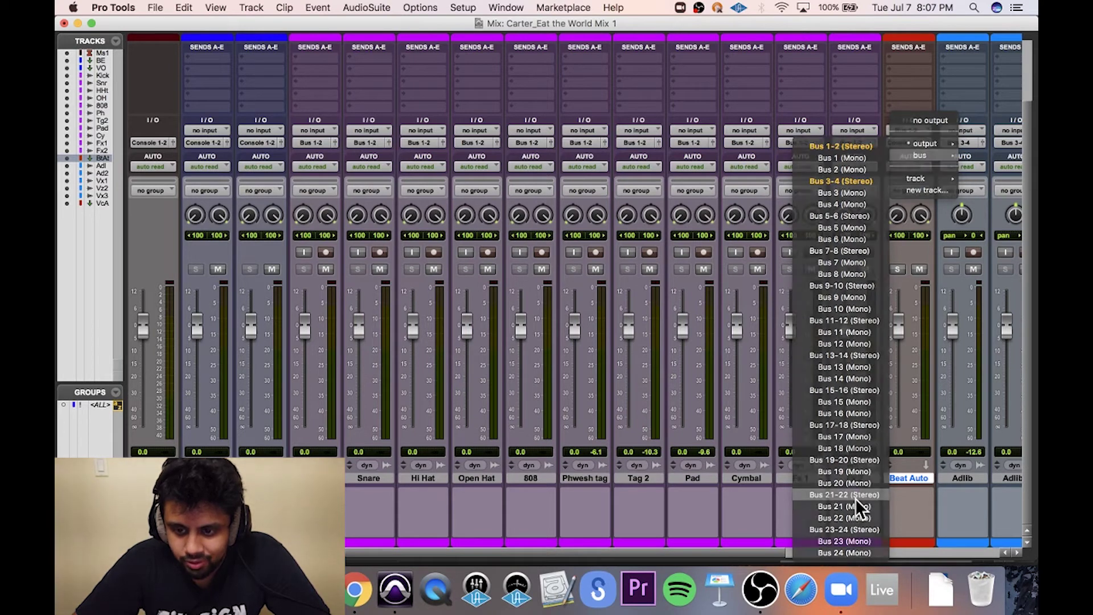
{"action": "left_click", "coordinate": [213, 130]}
{"action": "mouse_move", "coordinate": [228, 169]}
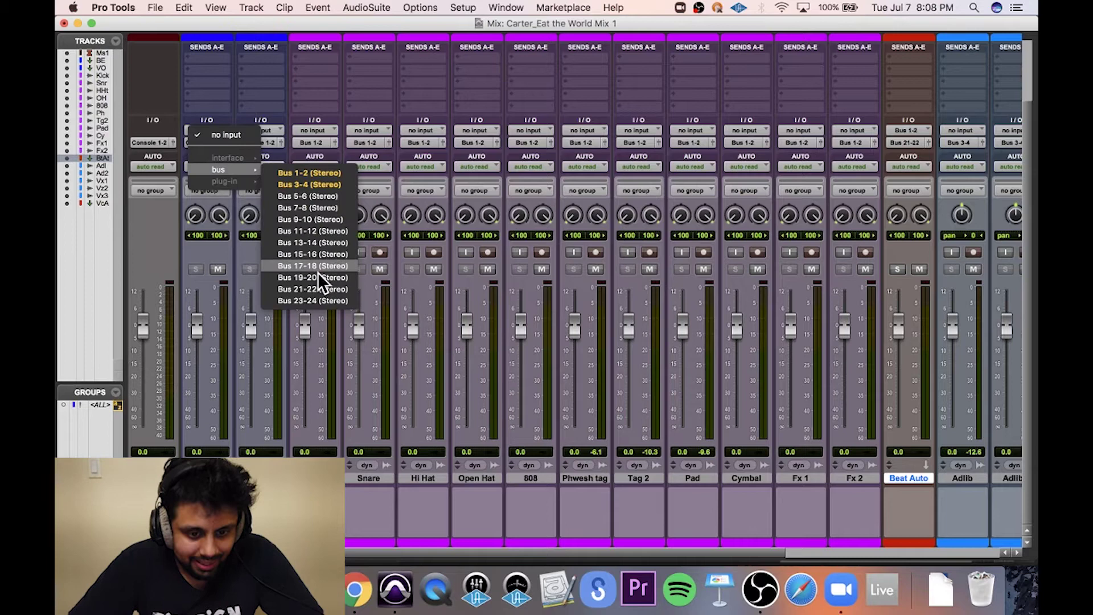
{"action": "left_click", "coordinate": [325, 289]}
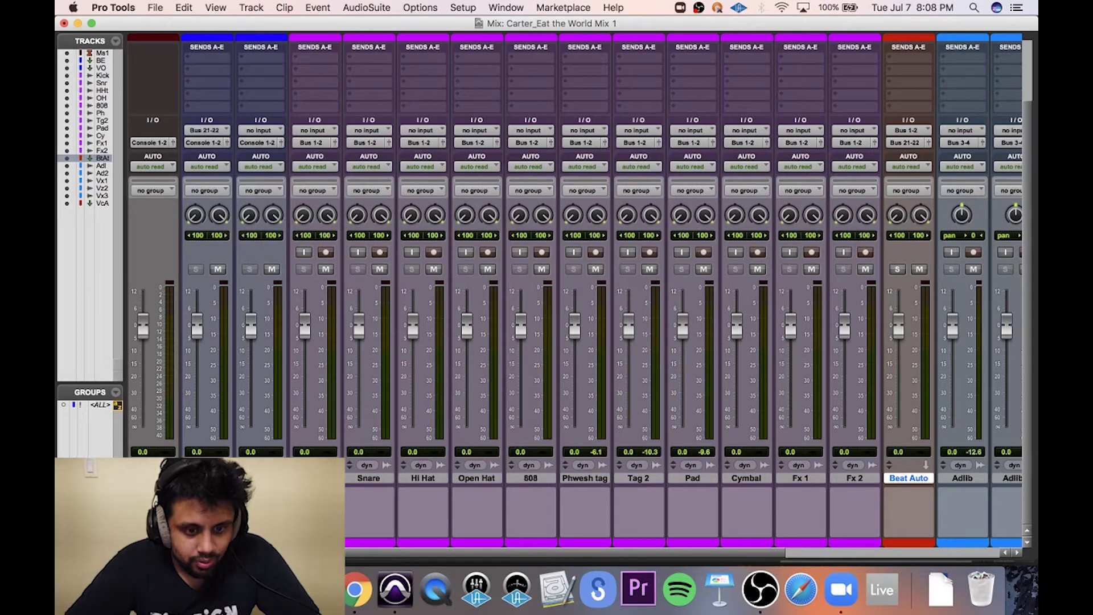
Route the Vocal Auto track's output to Bus 23-24 and set the VOCALS aux track's input to Bus 23-24.
{"action": "scroll", "coordinate": [455, 289], "scroll_direction": "right", "scroll_amount": 5}
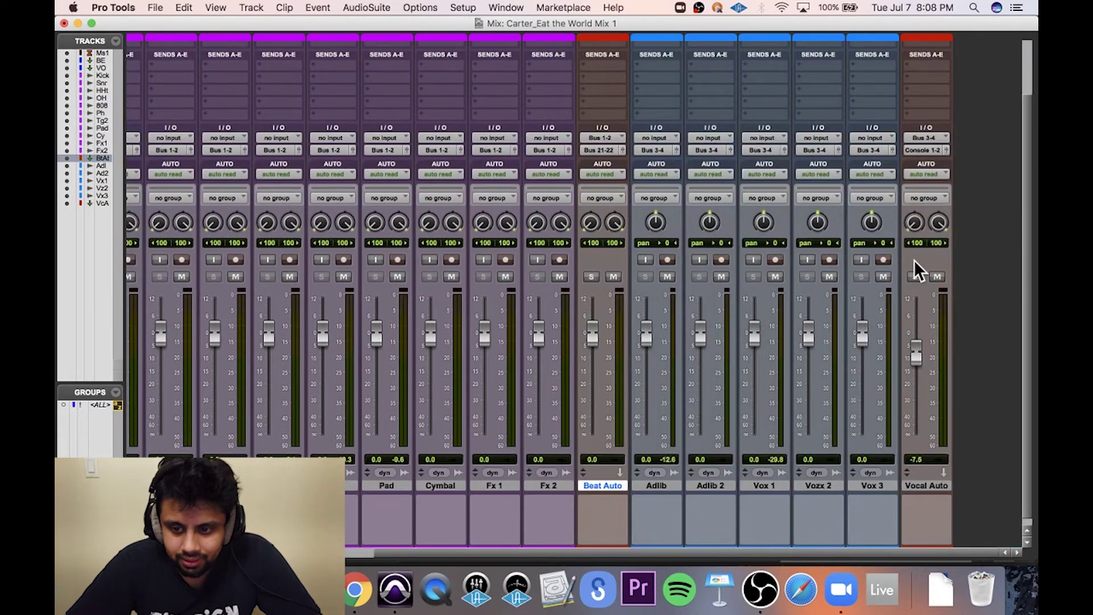
{"action": "left_click", "coordinate": [923, 151]}
{"action": "mouse_move", "coordinate": [924, 162]}
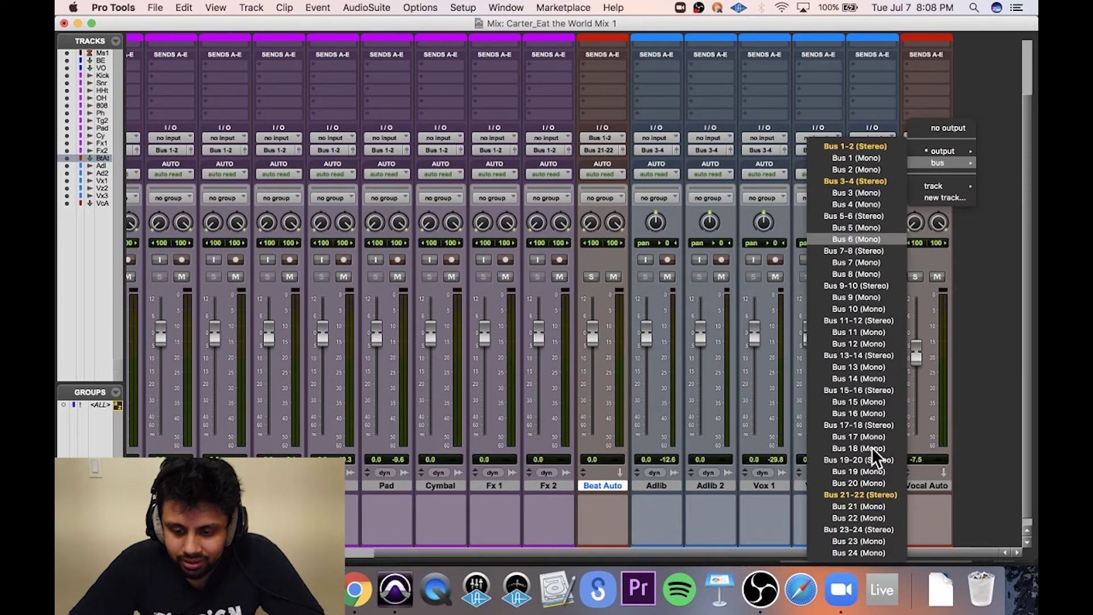
{"action": "left_click", "coordinate": [865, 524]}
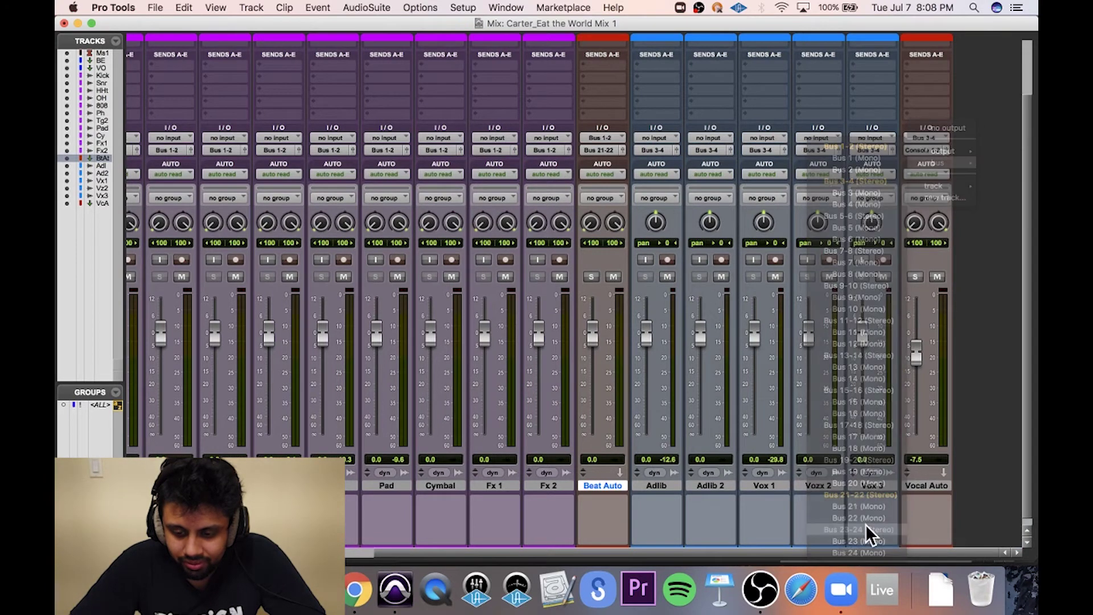
{"action": "left_click", "coordinate": [918, 488]}
{"action": "scroll", "coordinate": [918, 487], "scroll_direction": "left", "scroll_amount": 5}
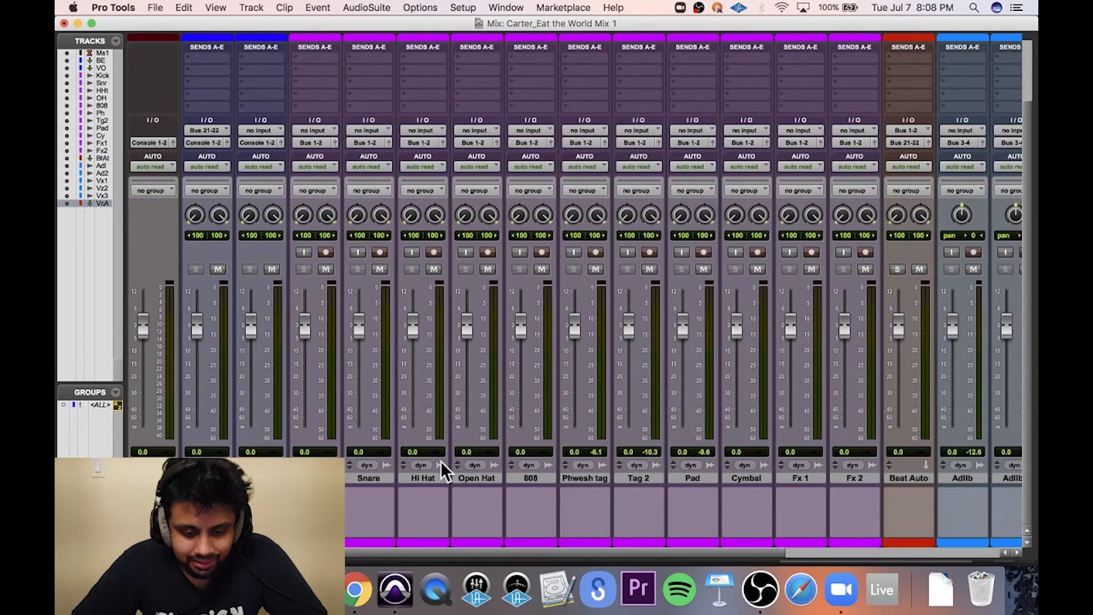
{"action": "left_click", "coordinate": [260, 477]}
{"action": "left_click", "coordinate": [266, 130]}
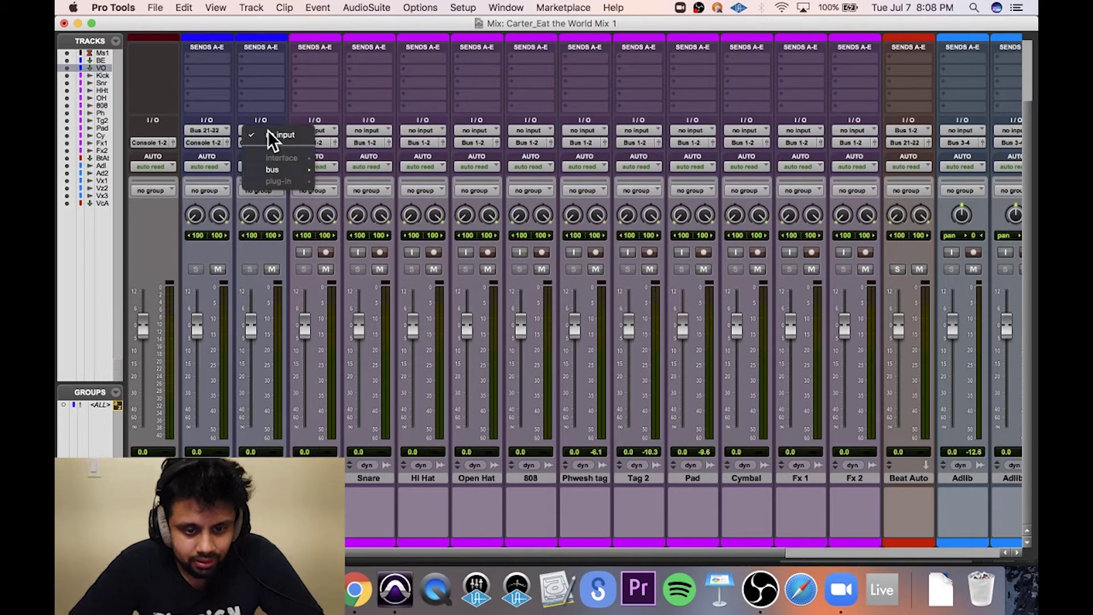
{"action": "mouse_move", "coordinate": [271, 168]}
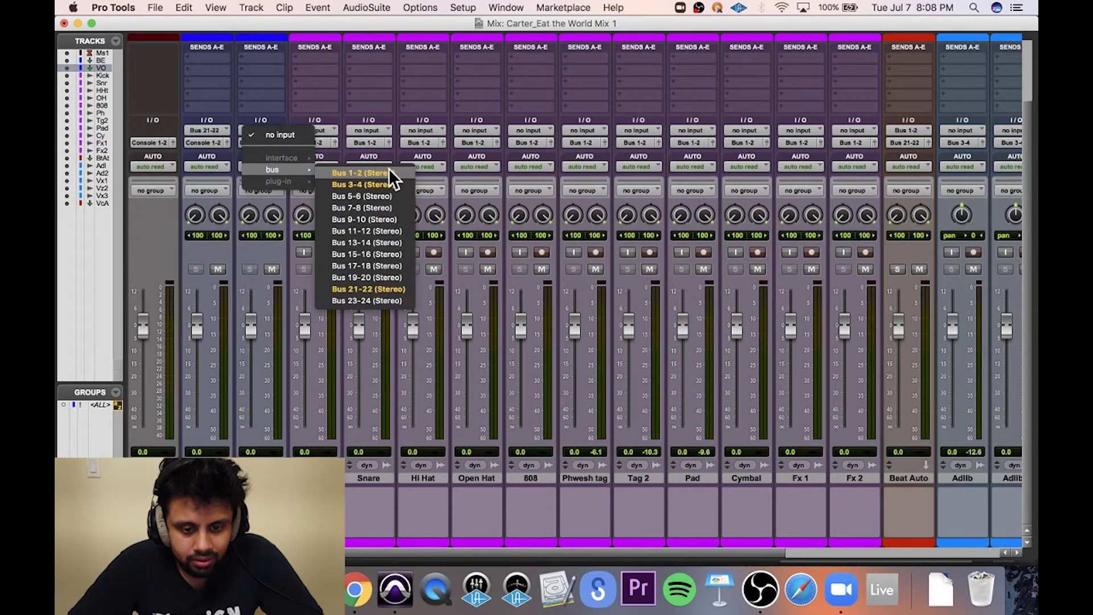
{"action": "left_click", "coordinate": [384, 291]}
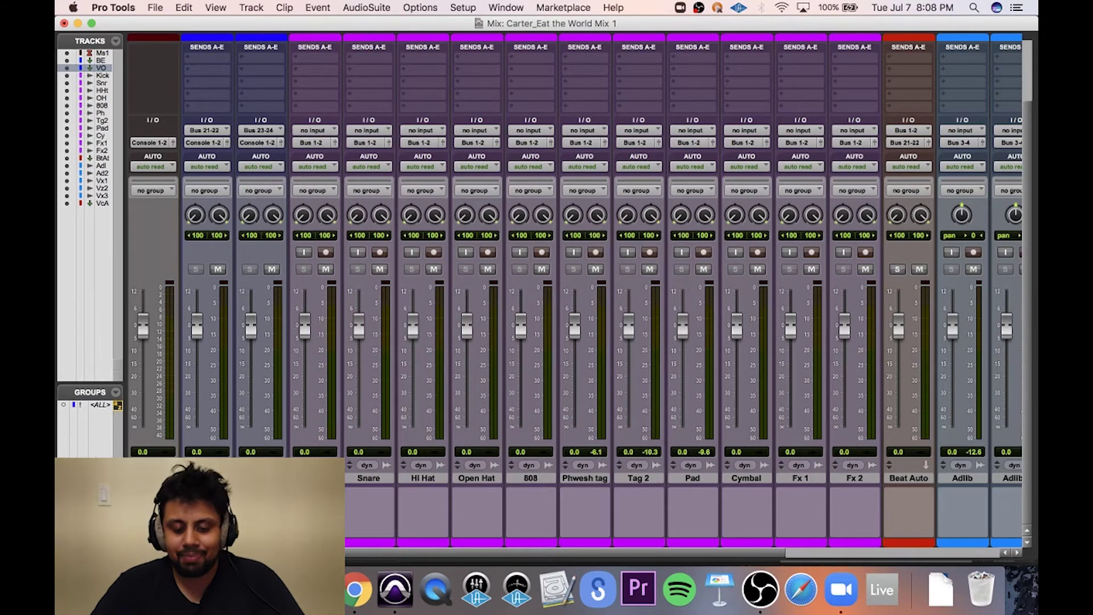
Trace the beat signal path by selecting the tracks from Kick to Fx 2, Beat Auto and the beat aux in turn.
{"action": "left_click", "coordinate": [316, 478]}
{"action": "left_click", "coordinate": [838, 478], "text": "shift"}
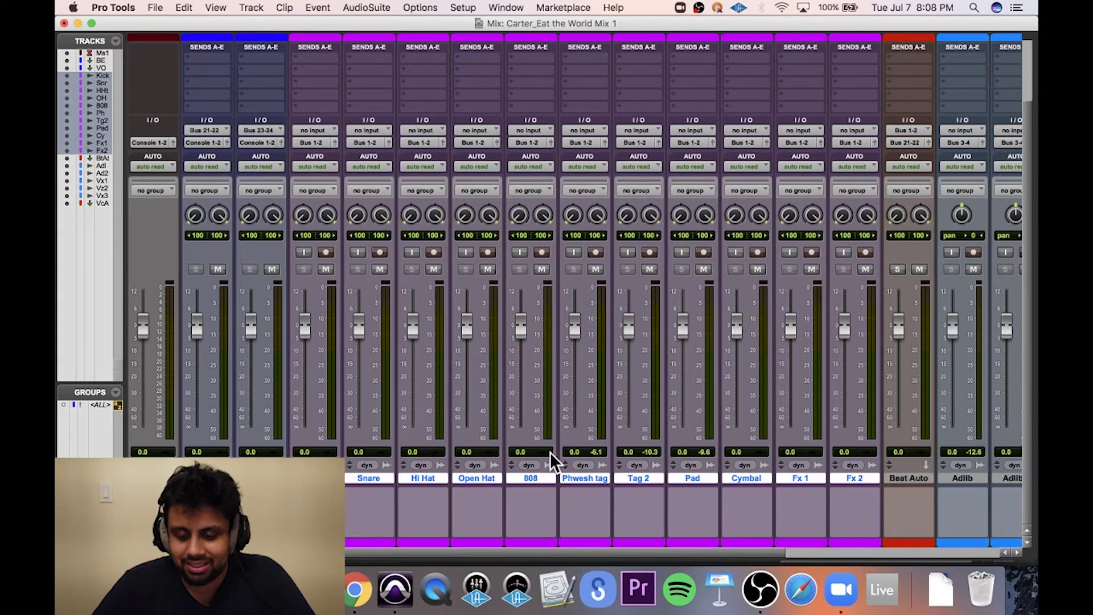
{"action": "left_click", "coordinate": [914, 478]}
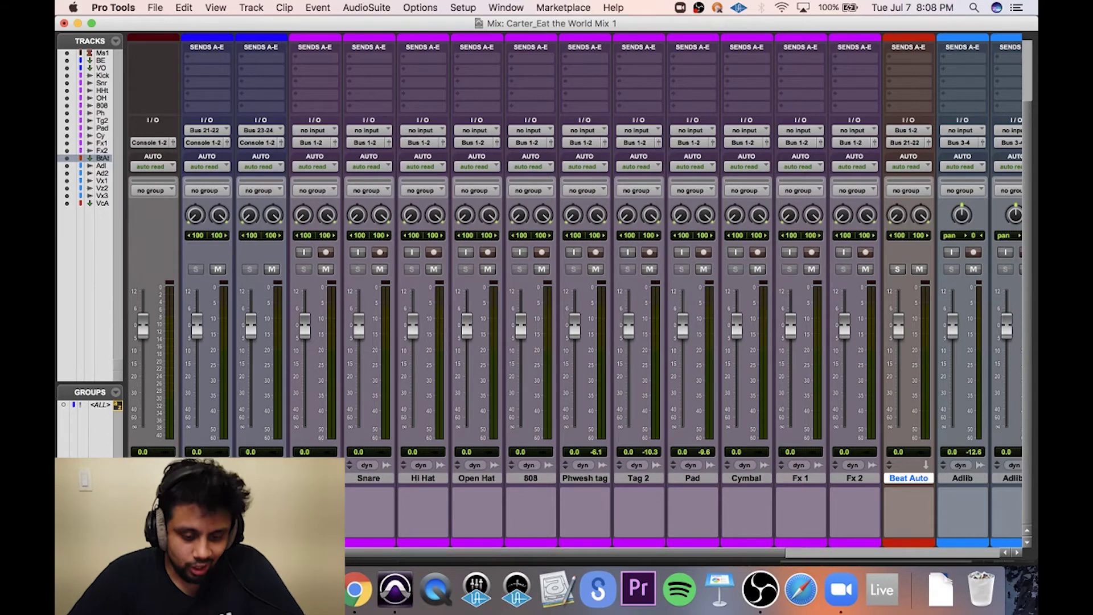
{"action": "left_click", "coordinate": [207, 477]}
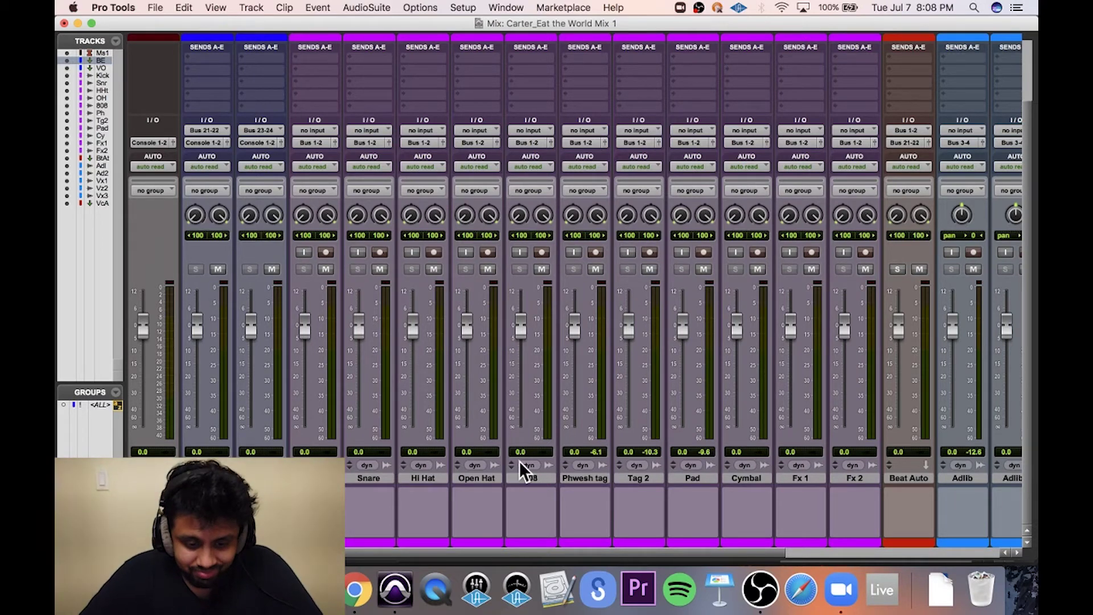
Create a new stereo Aux Input track directly after the master track and name it MIX.
{"action": "left_click", "coordinate": [153, 478]}
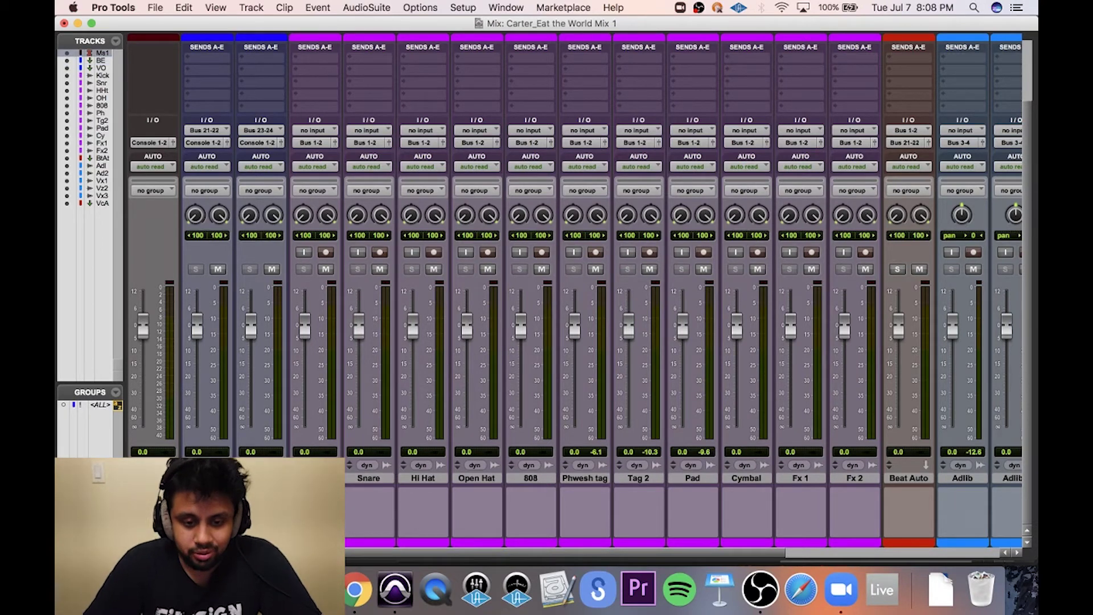
{"action": "key", "text": "super+shift+n"}
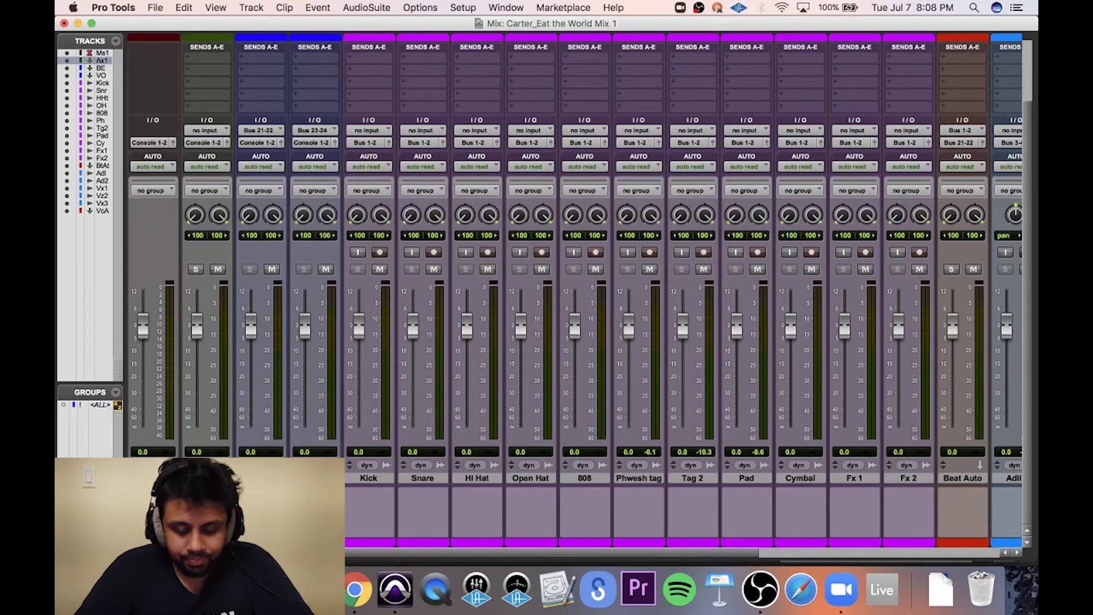
{"action": "type", "text": "MIX"}
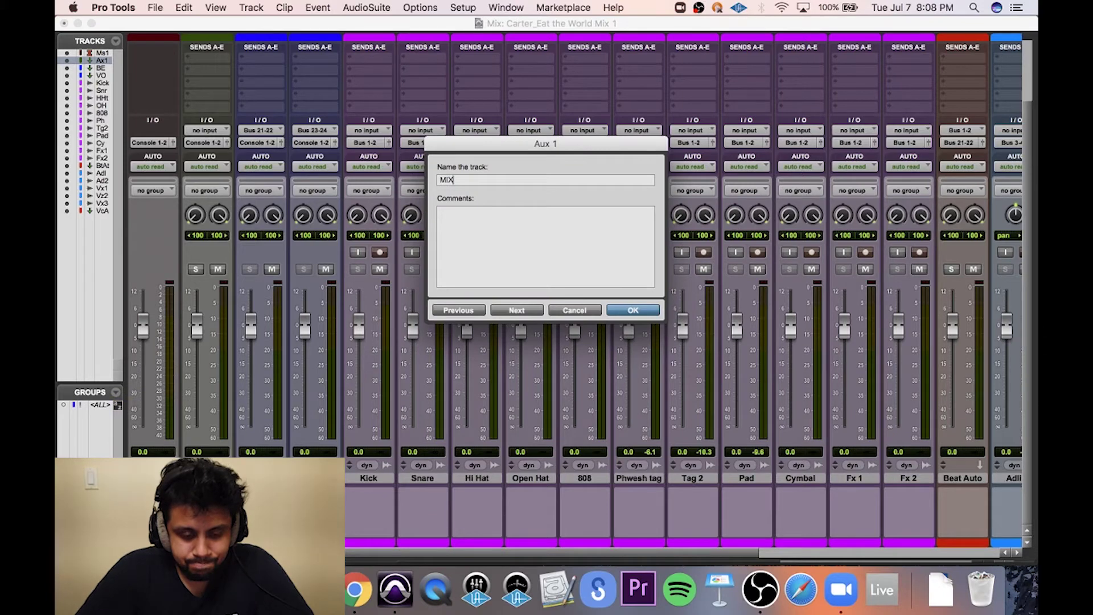
{"action": "key", "text": "Return"}
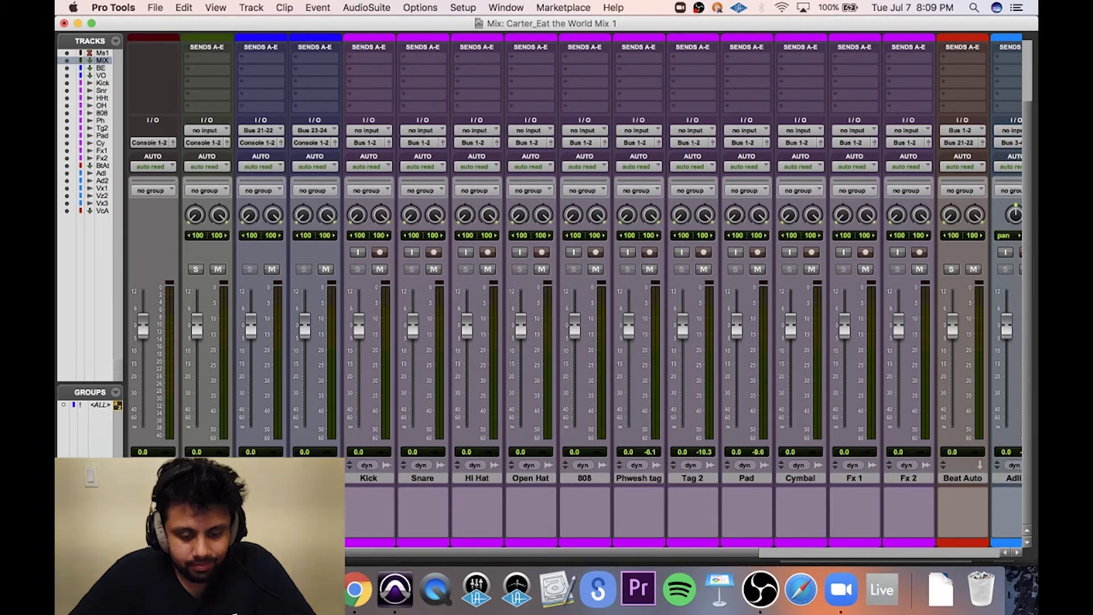
Colour the MIX aux track bright blue like the beat and vocal aux tracks.
{"action": "double_click", "coordinate": [206, 540]}
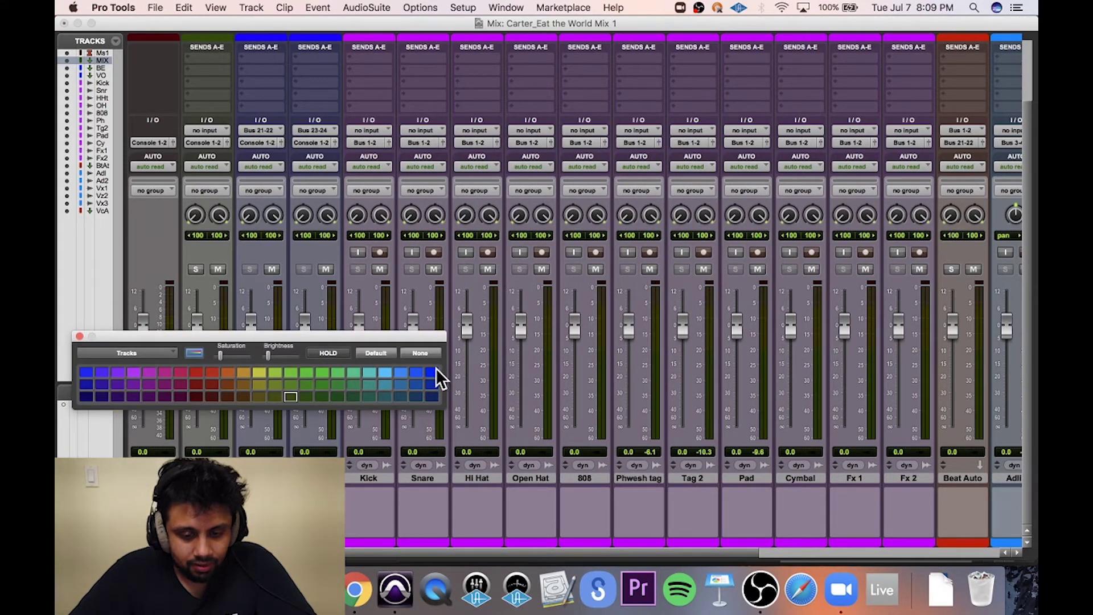
{"action": "left_click", "coordinate": [436, 371]}
{"action": "left_click", "coordinate": [80, 336]}
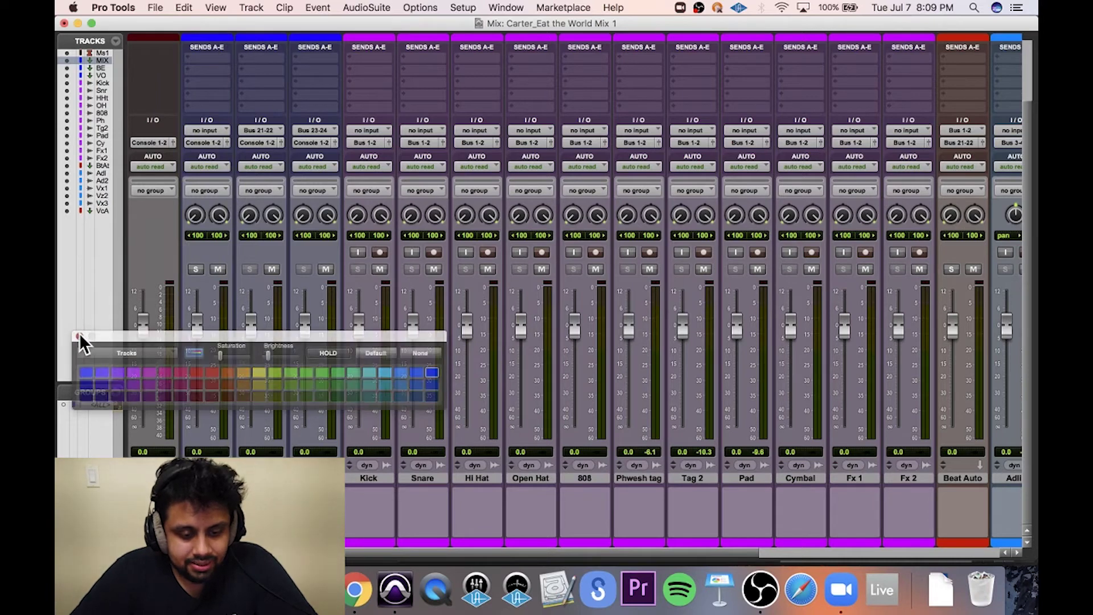
Route the outputs of the beat and VOCALS aux tracks to Bus 19-20 and set the MIX track's input to Bus 19-20.
{"action": "left_click", "coordinate": [260, 478]}
{"action": "left_click", "coordinate": [314, 477], "text": "shift"}
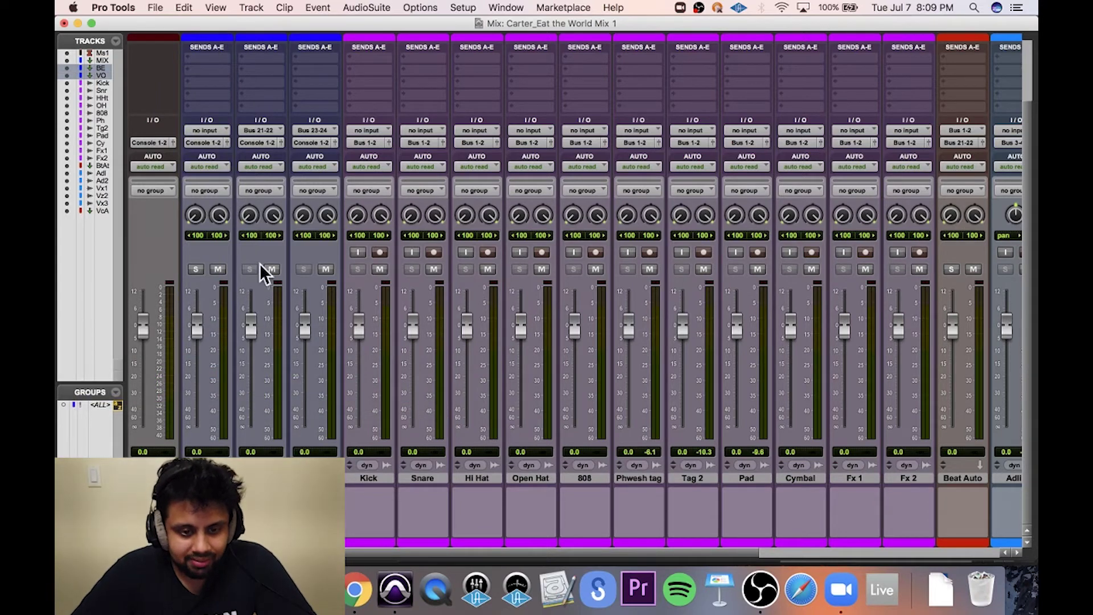
{"action": "left_click", "coordinate": [256, 143]}
{"action": "mouse_move", "coordinate": [276, 156]}
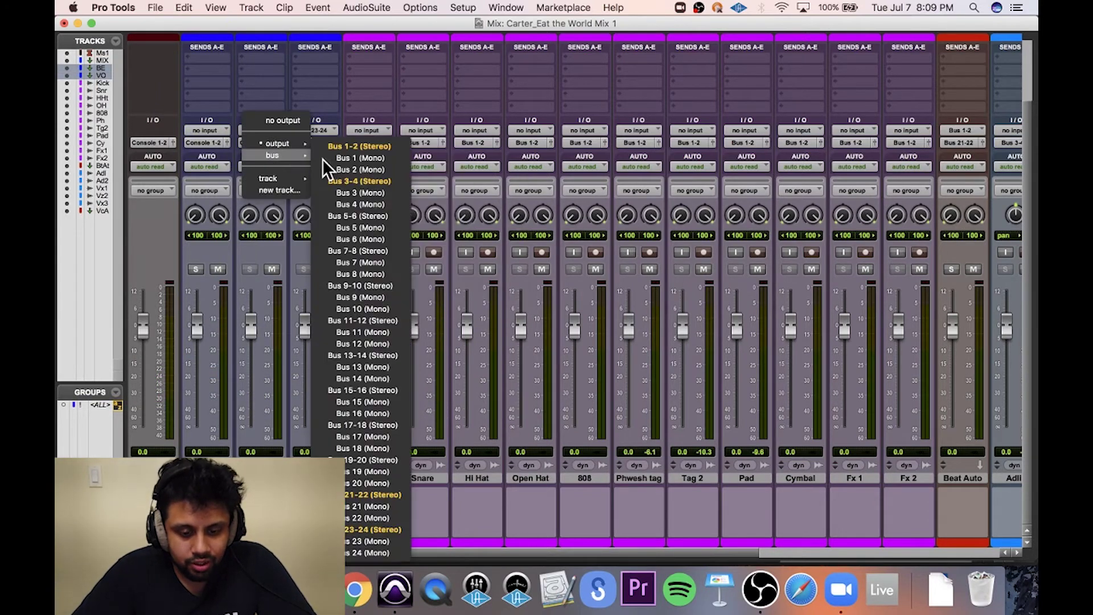
{"action": "left_click", "coordinate": [357, 460]}
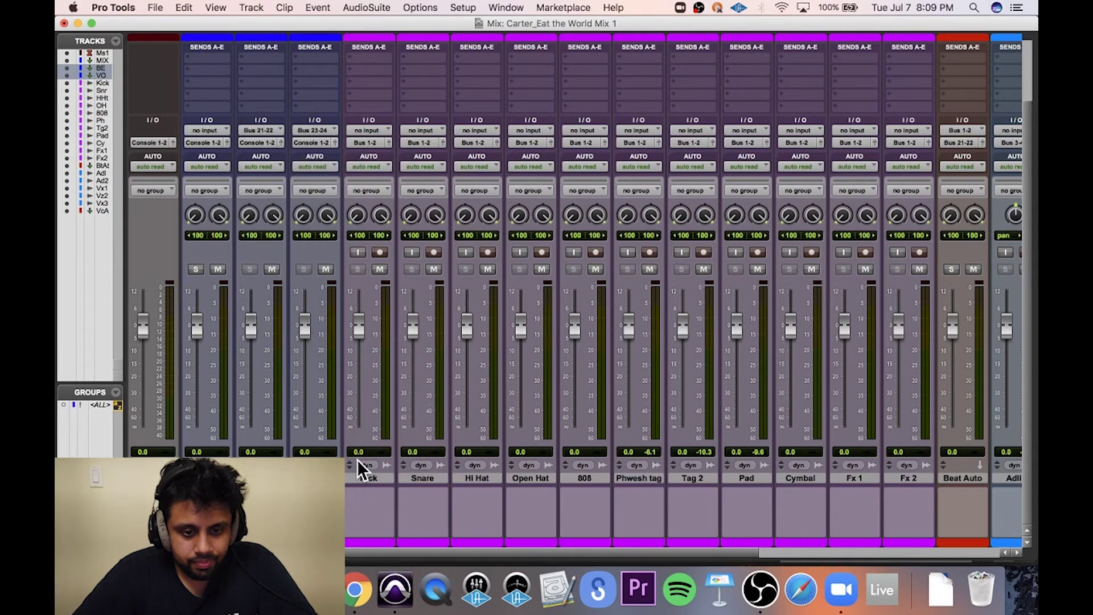
{"action": "left_click", "coordinate": [214, 131]}
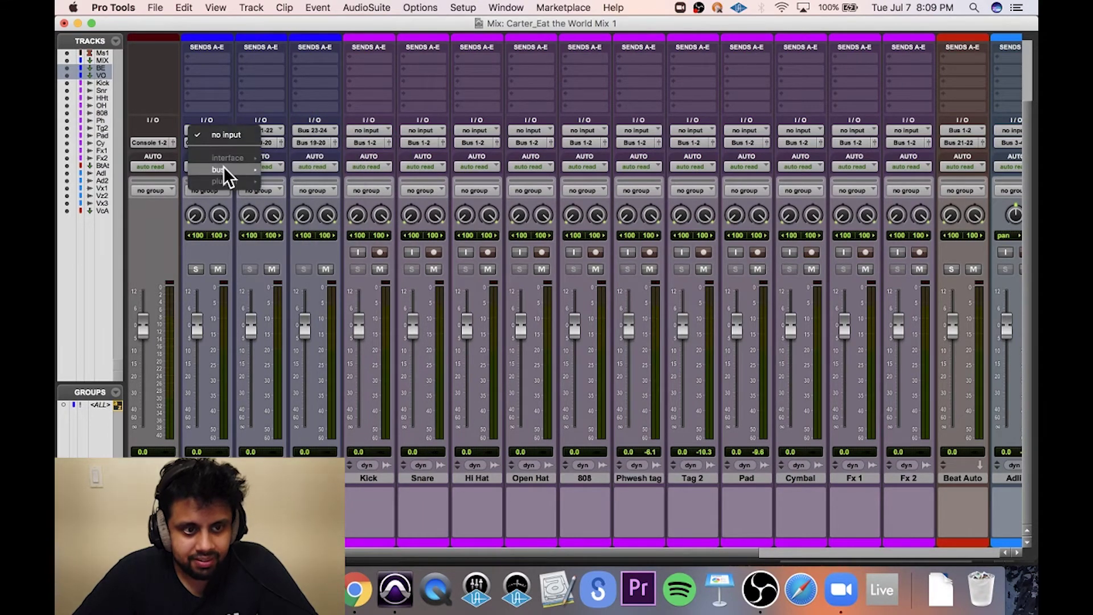
{"action": "mouse_move", "coordinate": [223, 166]}
{"action": "left_click", "coordinate": [309, 277]}
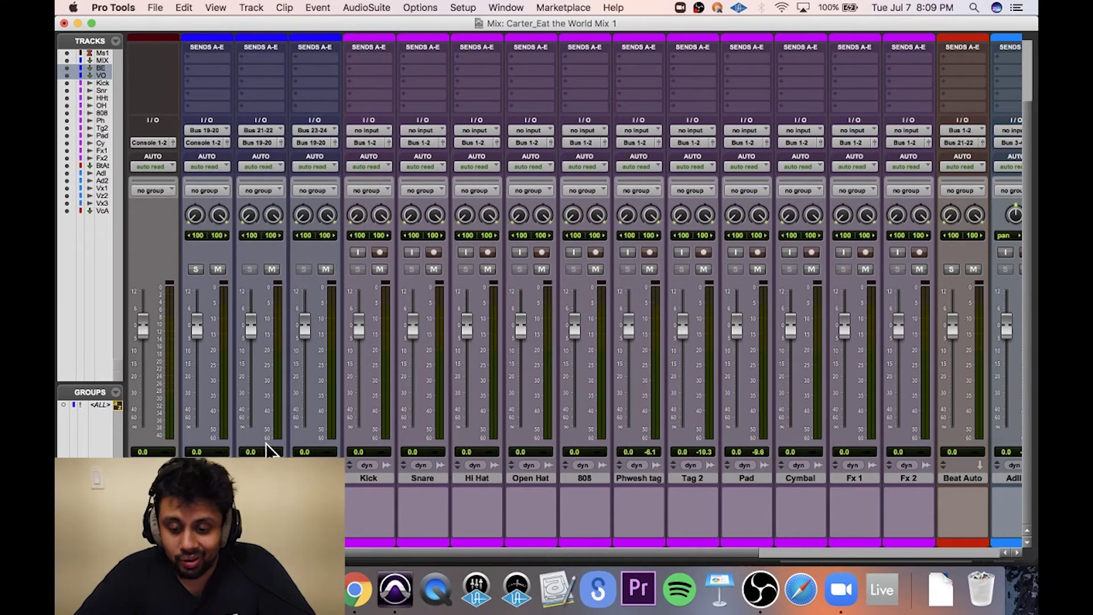
Follow the routing from Kick through Beat Auto and the beat aux into the MIX track by selecting each one.
{"action": "left_click", "coordinate": [367, 478]}
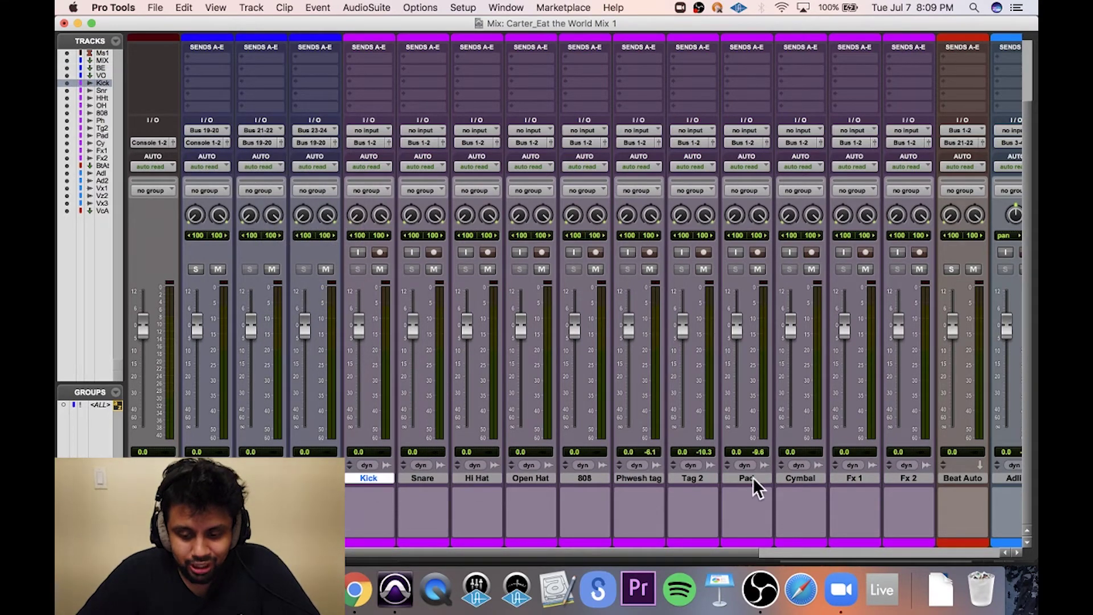
{"action": "left_click", "coordinate": [975, 478]}
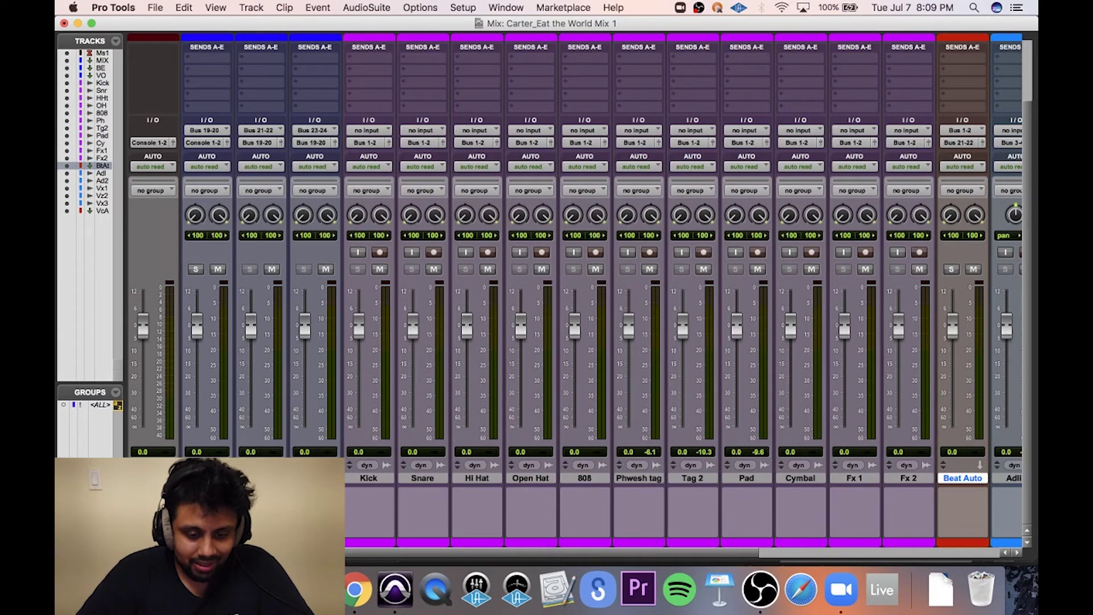
{"action": "left_click", "coordinate": [260, 478]}
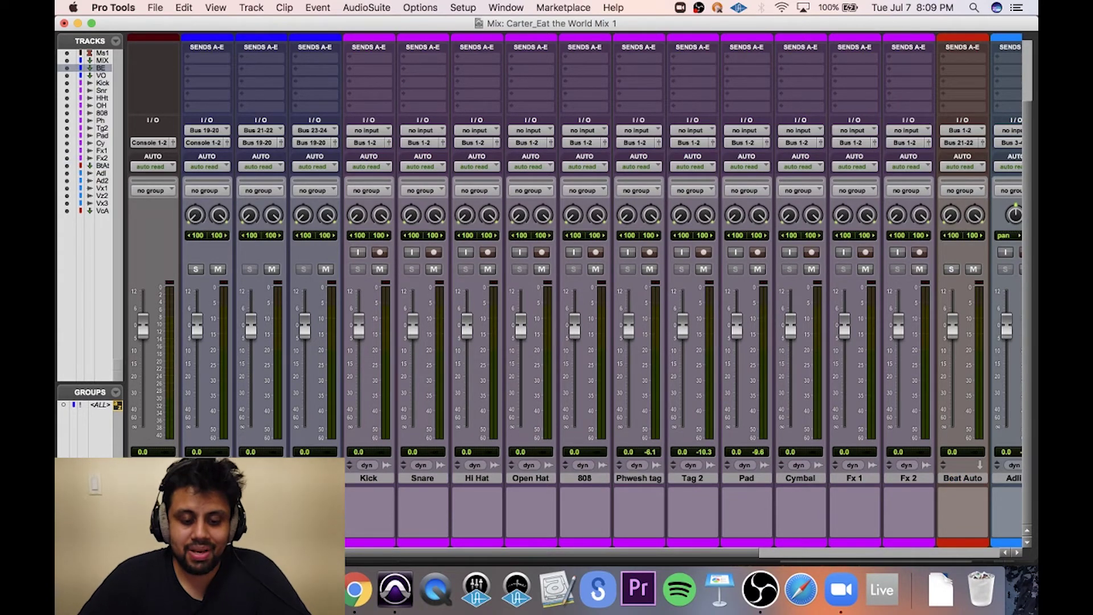
{"action": "left_click", "coordinate": [207, 478]}
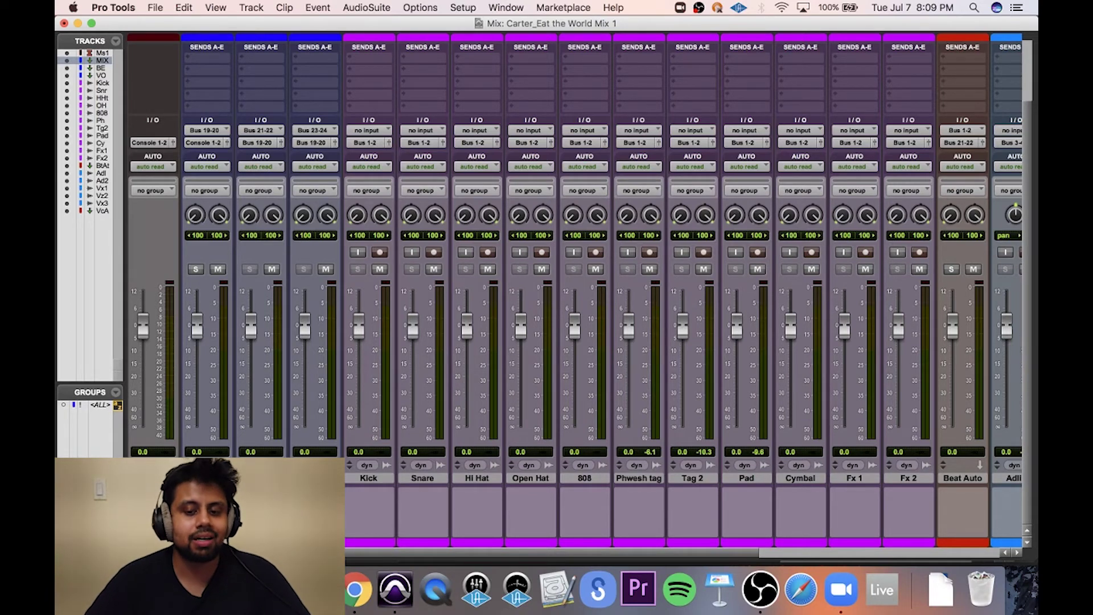
Add the Youlean Loudness Meter 2 plug-in to the master track's fifth insert slot and close its window.
{"action": "left_click", "coordinate": [102, 53]}
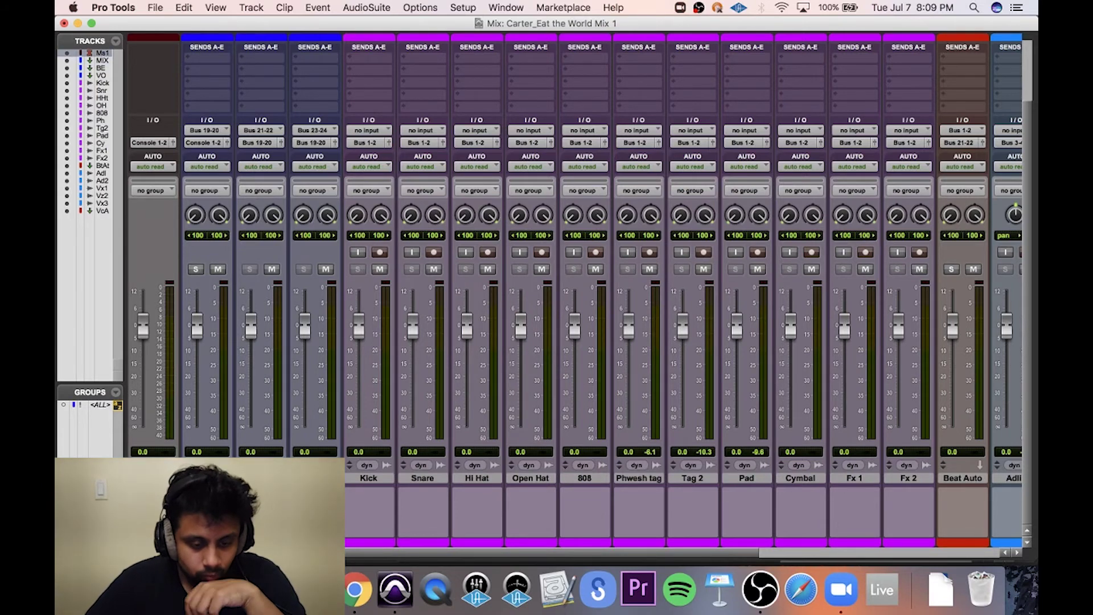
{"action": "scroll", "coordinate": [142, 164], "scroll_direction": "up", "scroll_amount": 3}
{"action": "left_click", "coordinate": [153, 105]}
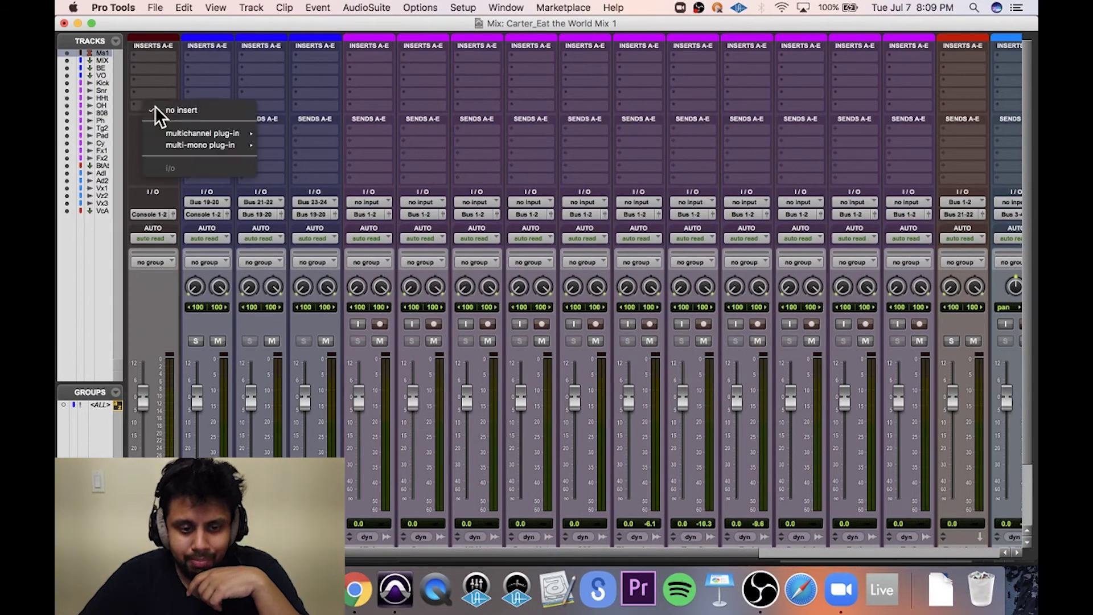
{"action": "mouse_move", "coordinate": [191, 133]}
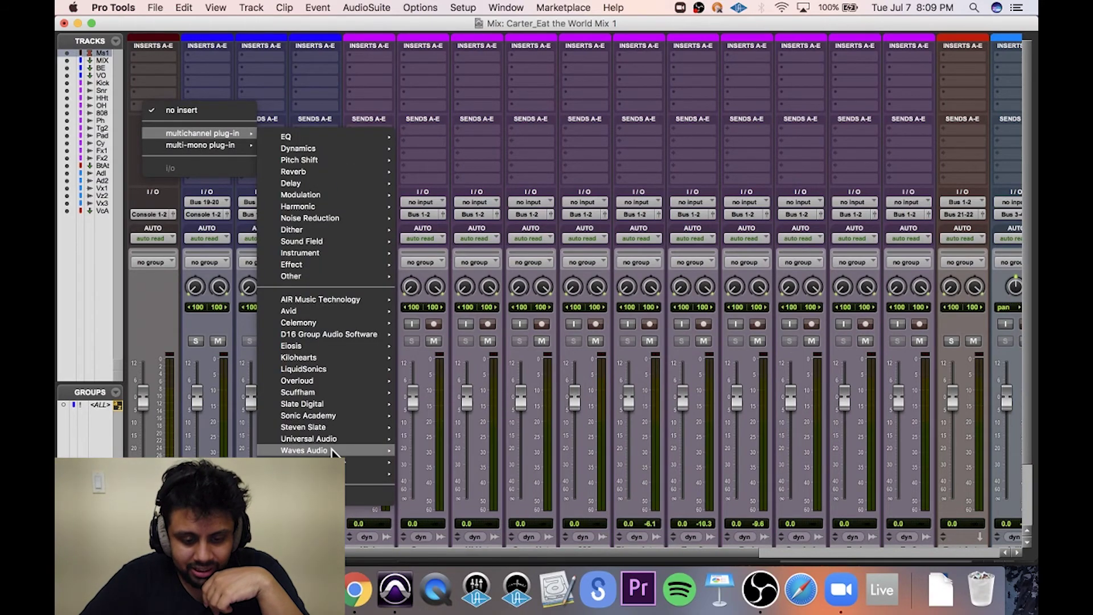
{"action": "mouse_move", "coordinate": [333, 453]}
{"action": "left_click", "coordinate": [433, 462]}
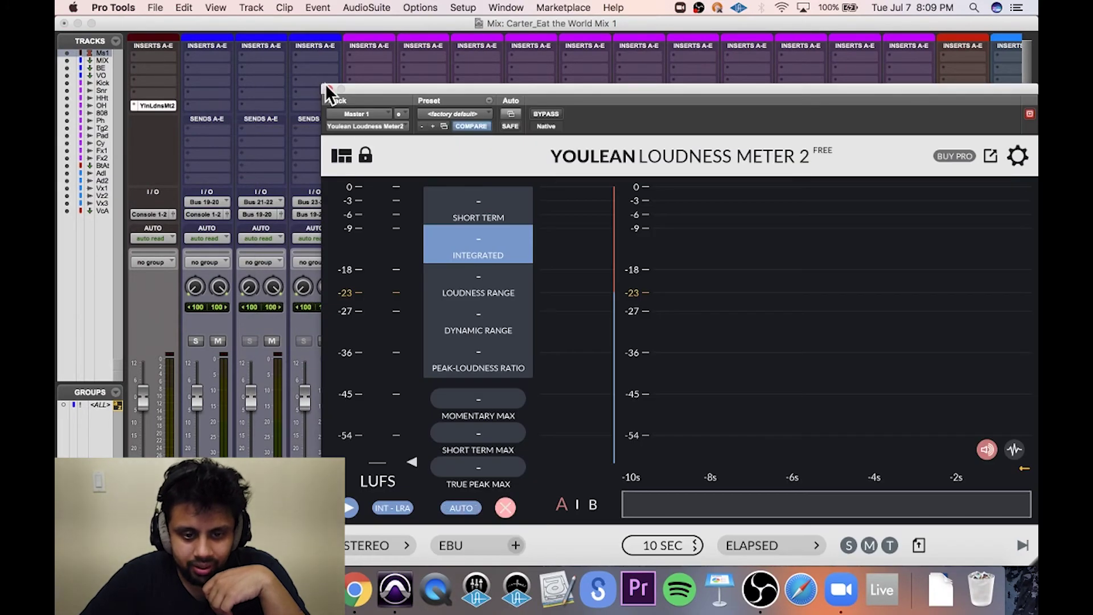
{"action": "left_click", "coordinate": [326, 85]}
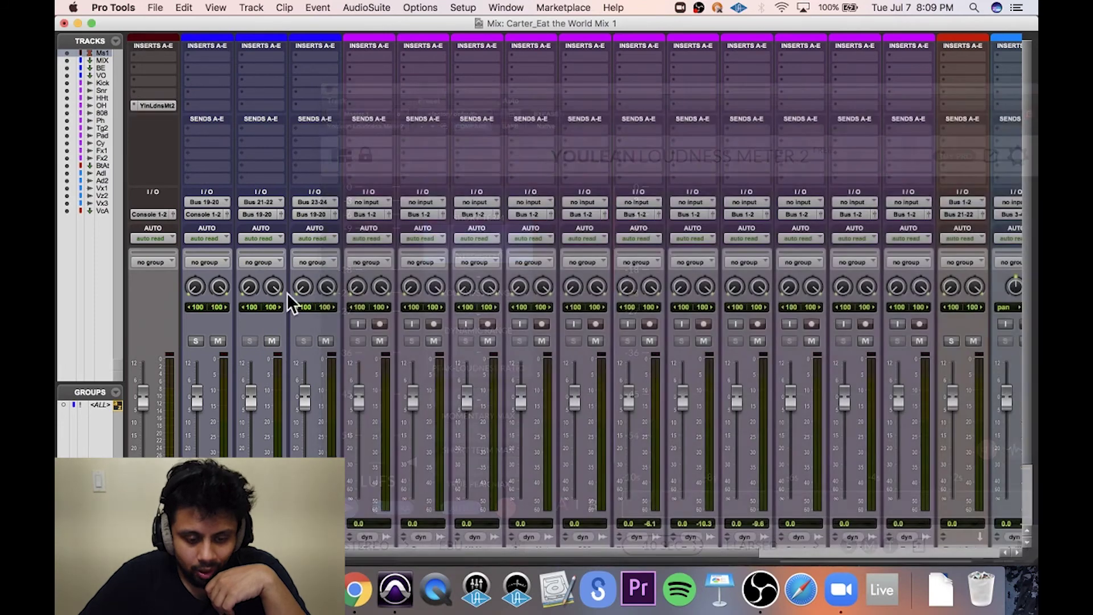
{"action": "scroll", "coordinate": [278, 327], "scroll_direction": "down", "scroll_amount": 3}
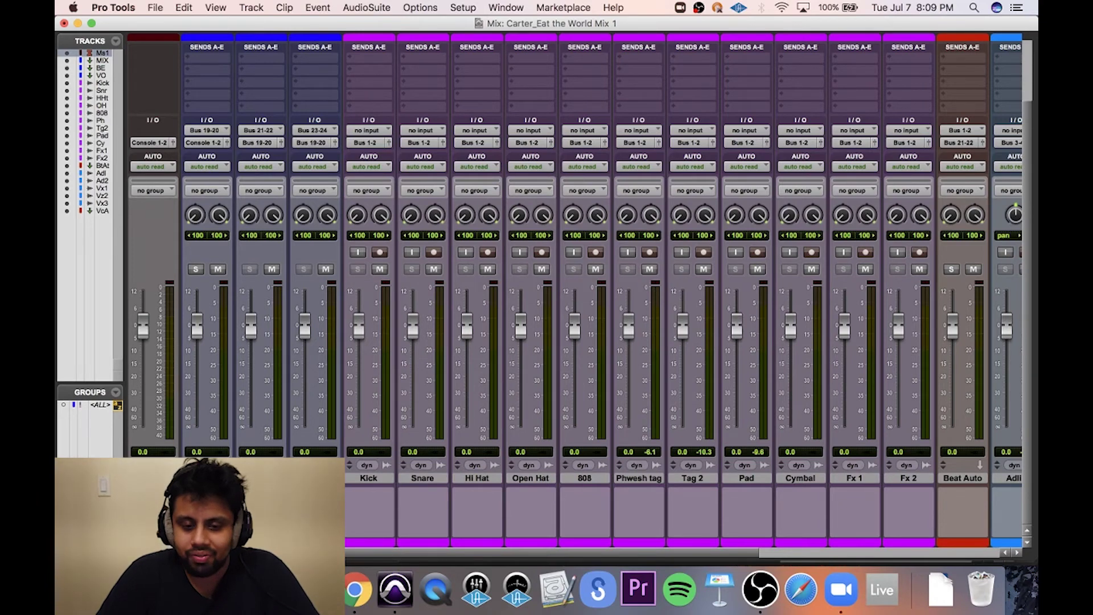
{"action": "scroll", "coordinate": [250, 319], "scroll_direction": "up", "scroll_amount": 3}
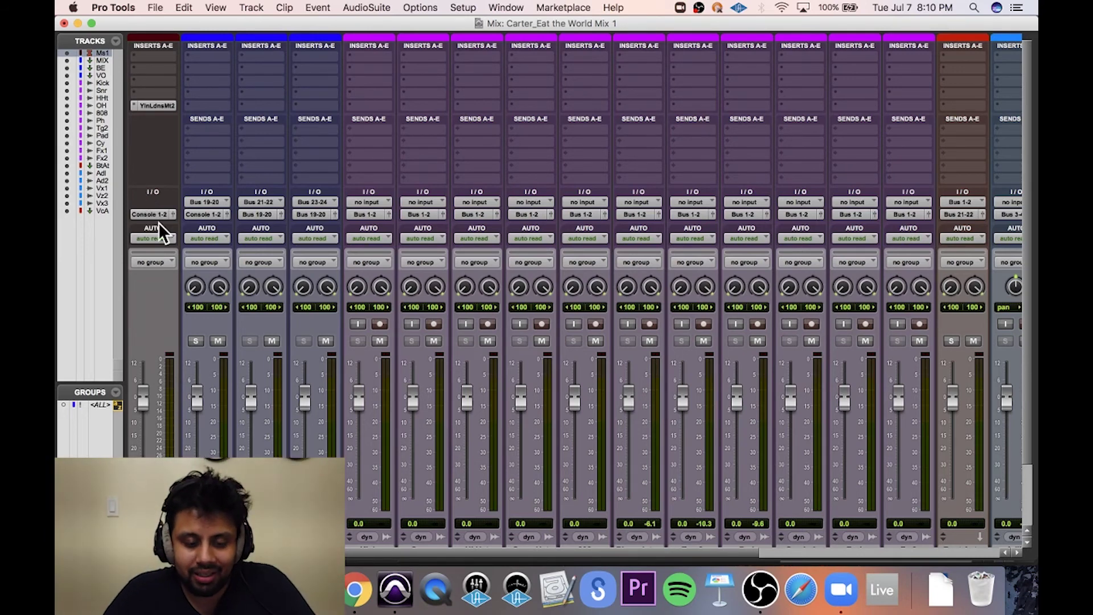
Select the MIX track and rename its input bus, Bus 19-20, to MIX.
{"action": "scroll", "coordinate": [158, 223], "scroll_direction": "down", "scroll_amount": 3}
{"action": "left_click", "coordinate": [207, 478]}
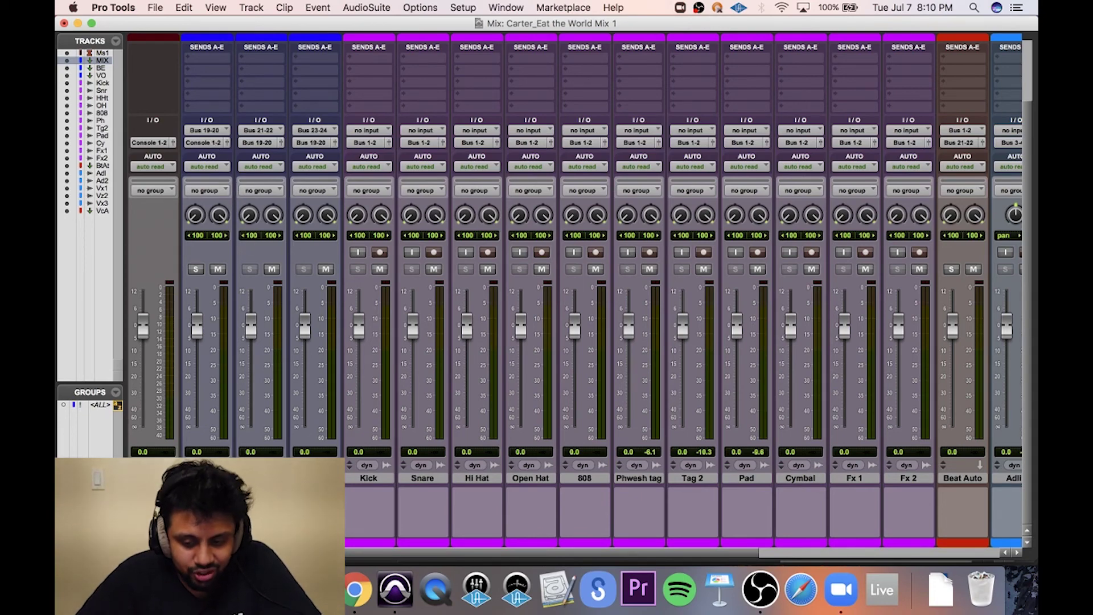
{"action": "scroll", "coordinate": [406, 473], "scroll_direction": "right", "scroll_amount": 5}
{"action": "scroll", "coordinate": [405, 472], "scroll_direction": "left", "scroll_amount": 5}
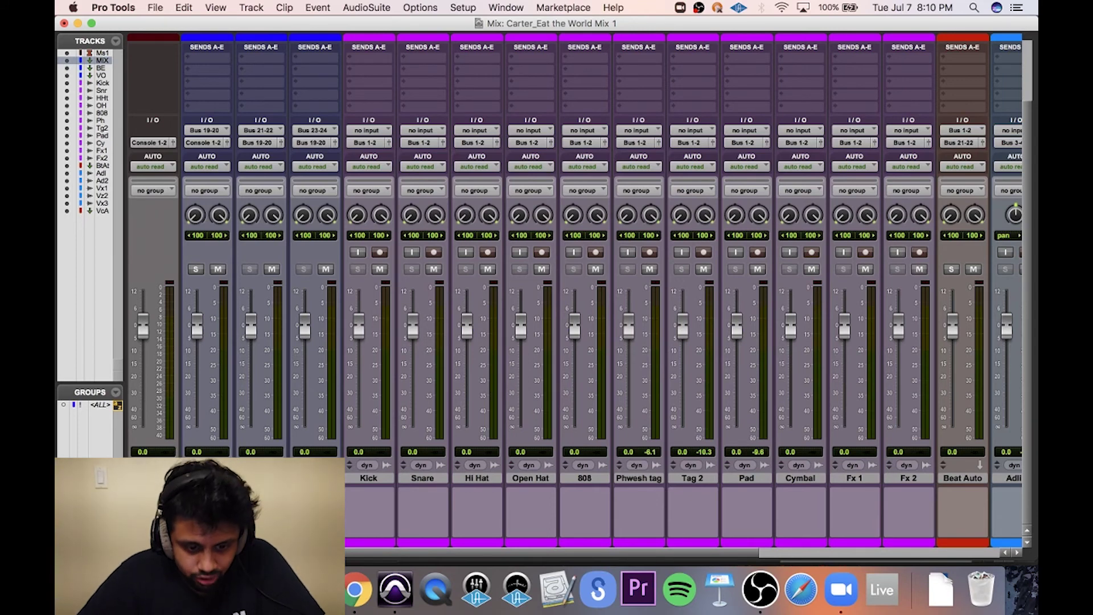
{"action": "right_click", "coordinate": [211, 127]}
{"action": "left_click", "coordinate": [237, 155]}
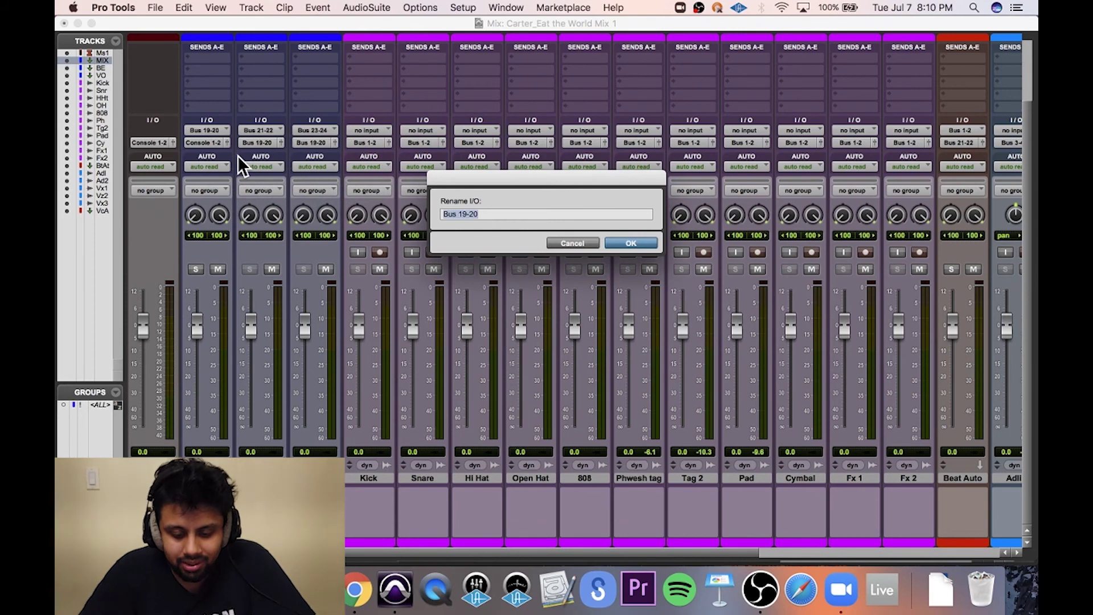
{"action": "type", "text": "MIX"}
{"action": "key", "text": "Return"}
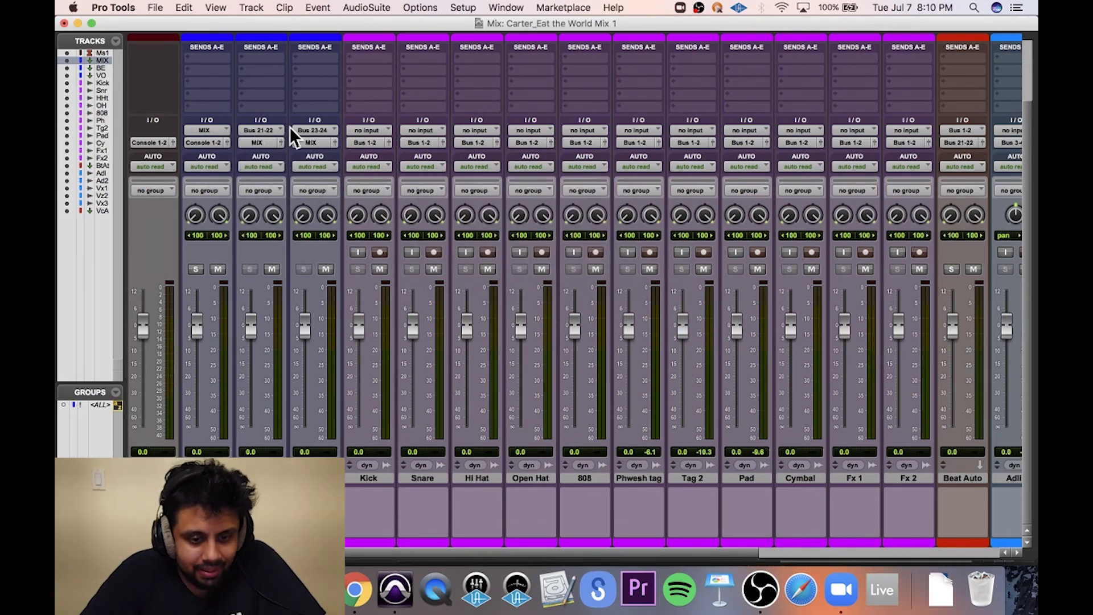
Rename the beat aux track's input bus, Bus 21-22, to BEAT.
{"action": "right_click", "coordinate": [248, 128]}
{"action": "left_click", "coordinate": [274, 153]}
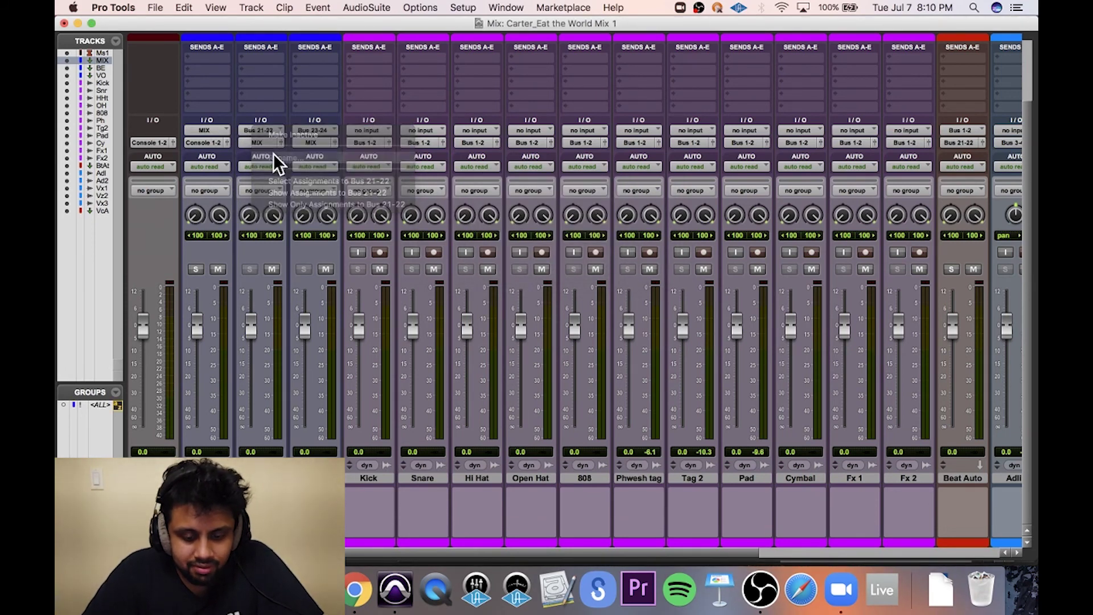
{"action": "type", "text": "BEAT"}
{"action": "key", "text": "Return"}
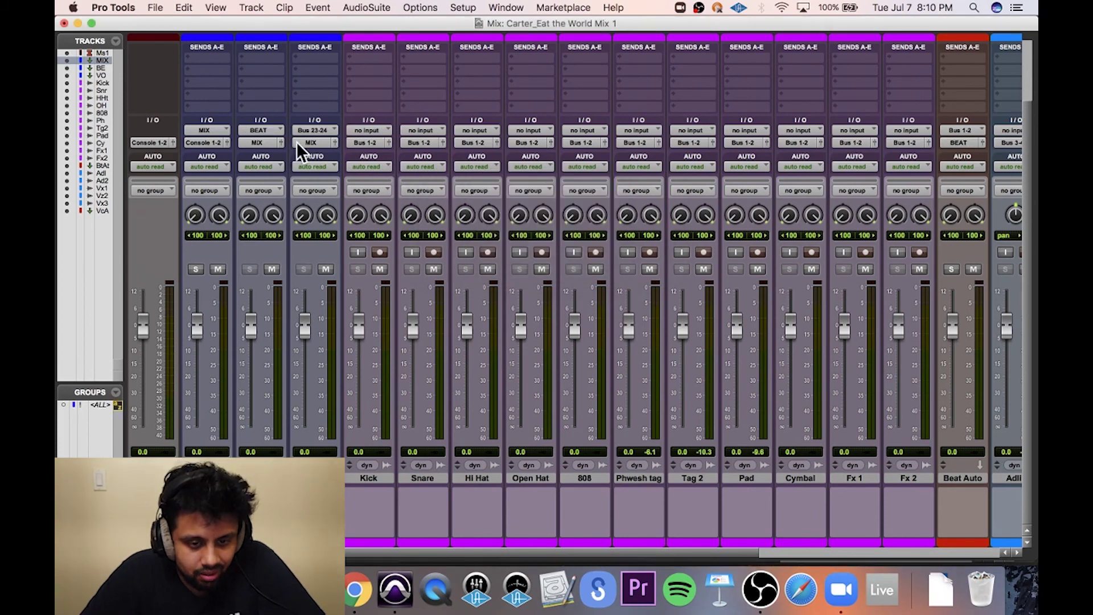
Rename the vocals aux track's input bus, Bus 23-24, to VOCALS.
{"action": "right_click", "coordinate": [315, 130]}
{"action": "left_click", "coordinate": [337, 155]}
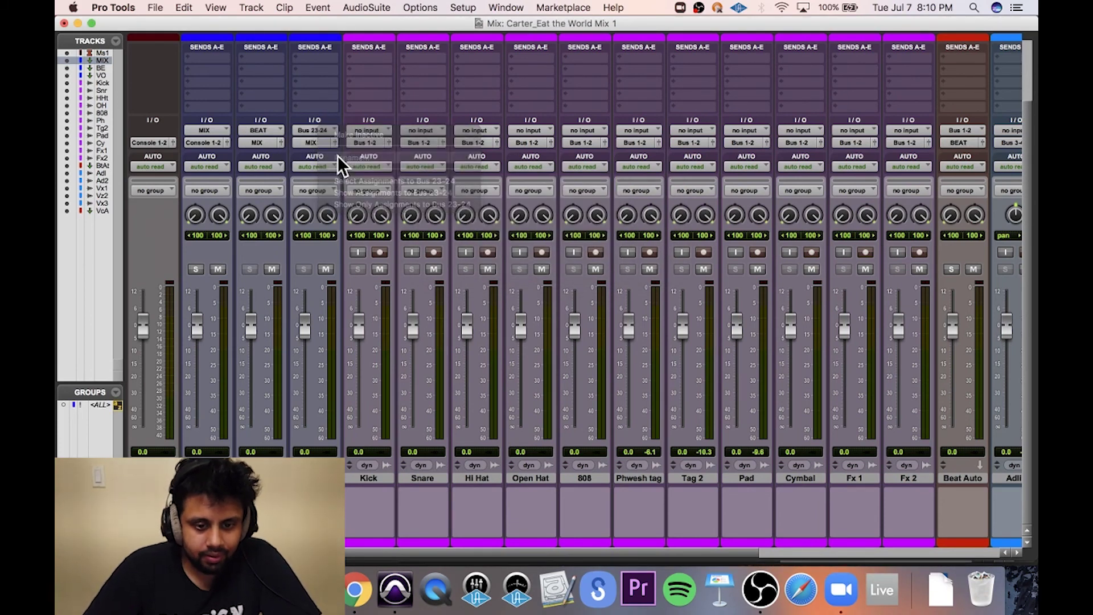
{"action": "type", "text": "VOCAL"}
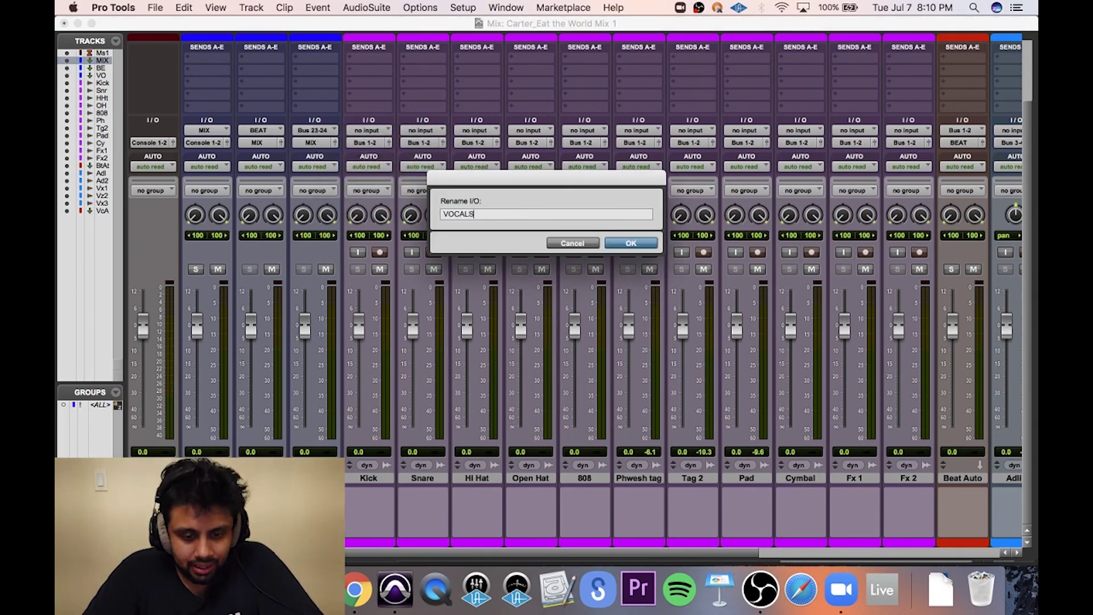
{"action": "type", "text": "S"}
{"action": "key", "text": "Return"}
Rename Bus 1-2, the output bus of the Pad and other beat tracks, to Beat Auto.
{"action": "scroll", "coordinate": [364, 315], "scroll_direction": "right", "scroll_amount": 1}
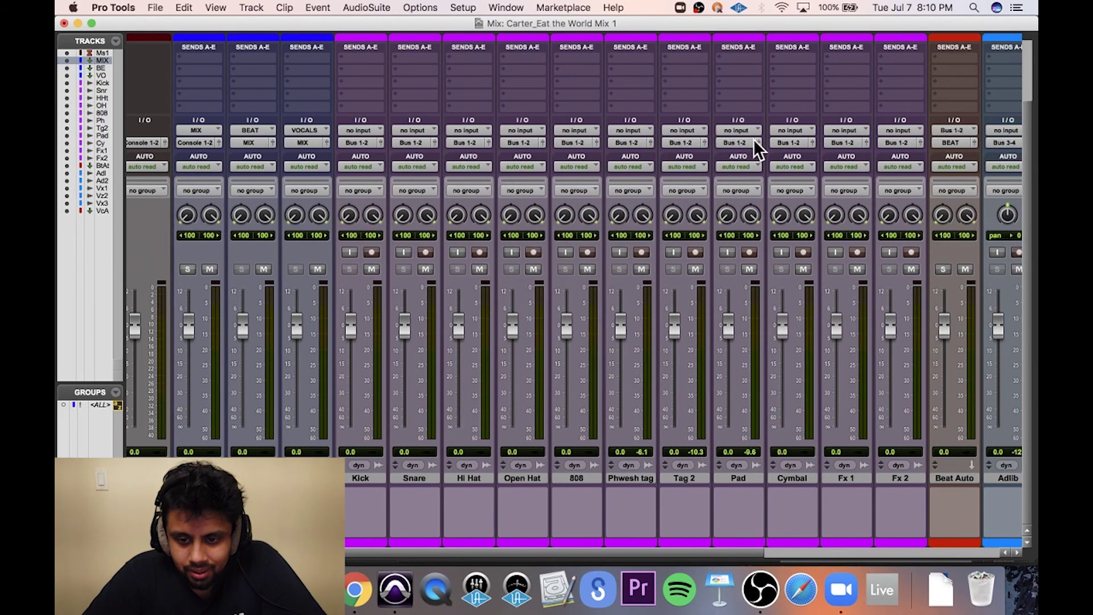
{"action": "right_click", "coordinate": [732, 142]}
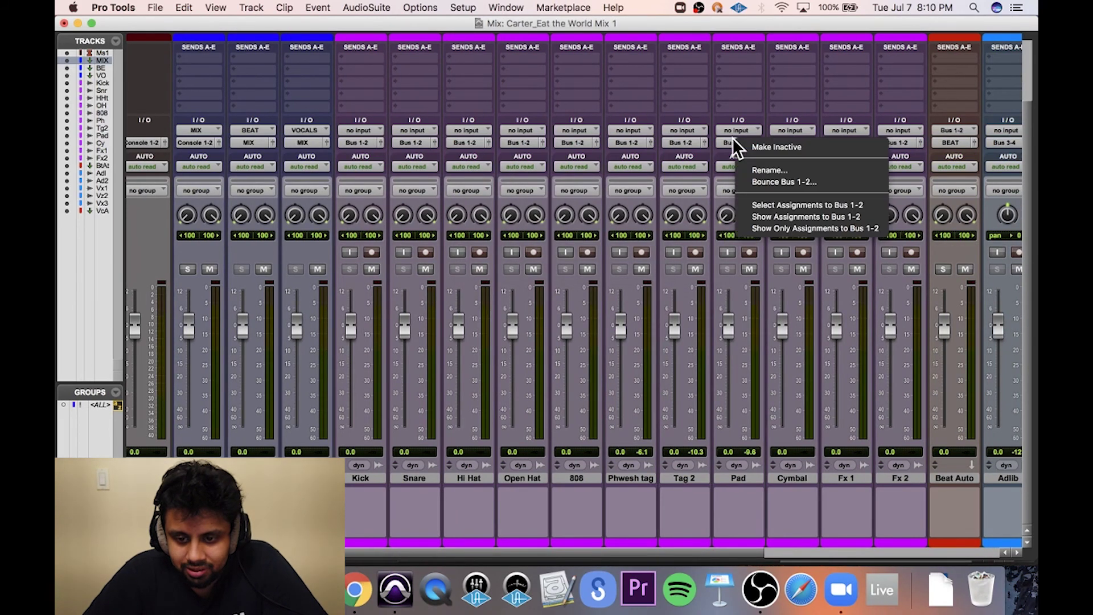
{"action": "left_click", "coordinate": [750, 166]}
{"action": "type", "text": "BEAT"}
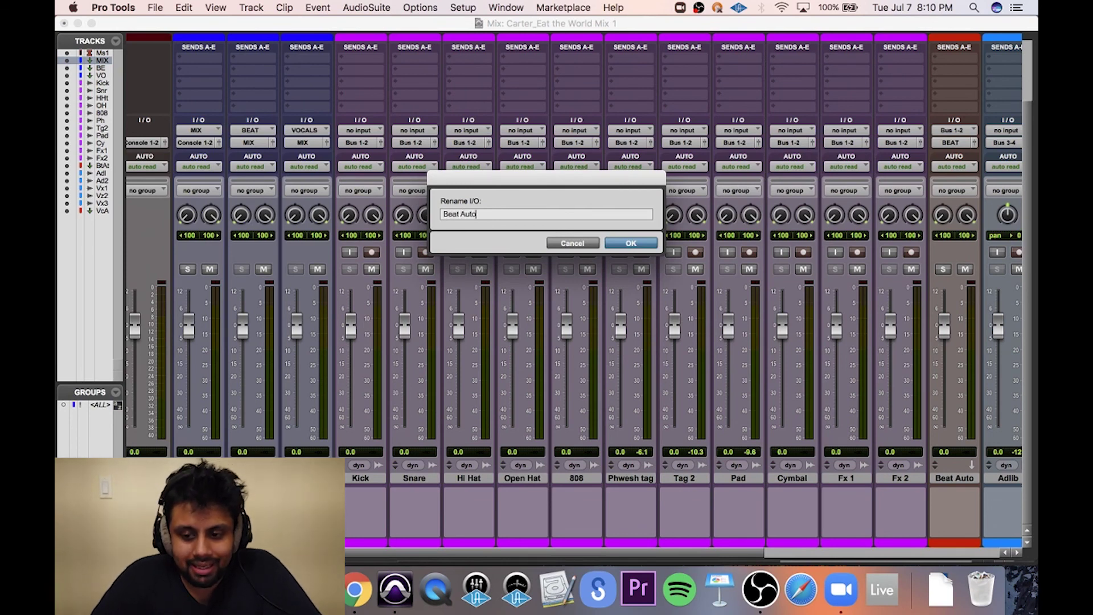
{"action": "key", "text": "Return"}
Rename Bus 3-4, the output bus of Vox 1 and the other vocal tracks, to Vocal Auto.
{"action": "scroll", "coordinate": [817, 214], "scroll_direction": "right", "scroll_amount": 5}
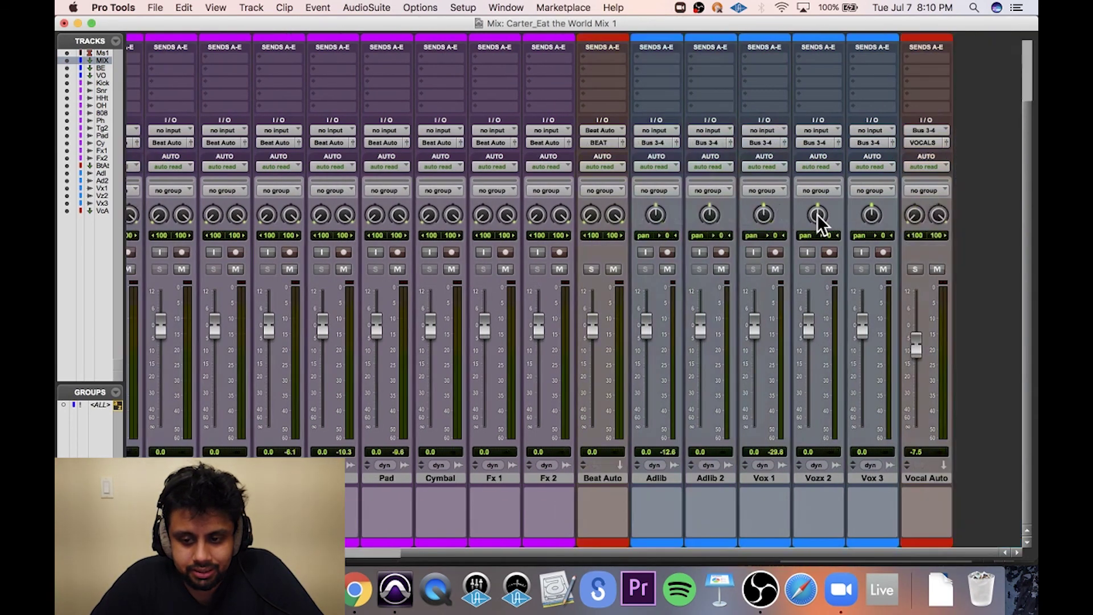
{"action": "right_click", "coordinate": [769, 142]}
{"action": "left_click", "coordinate": [780, 166]}
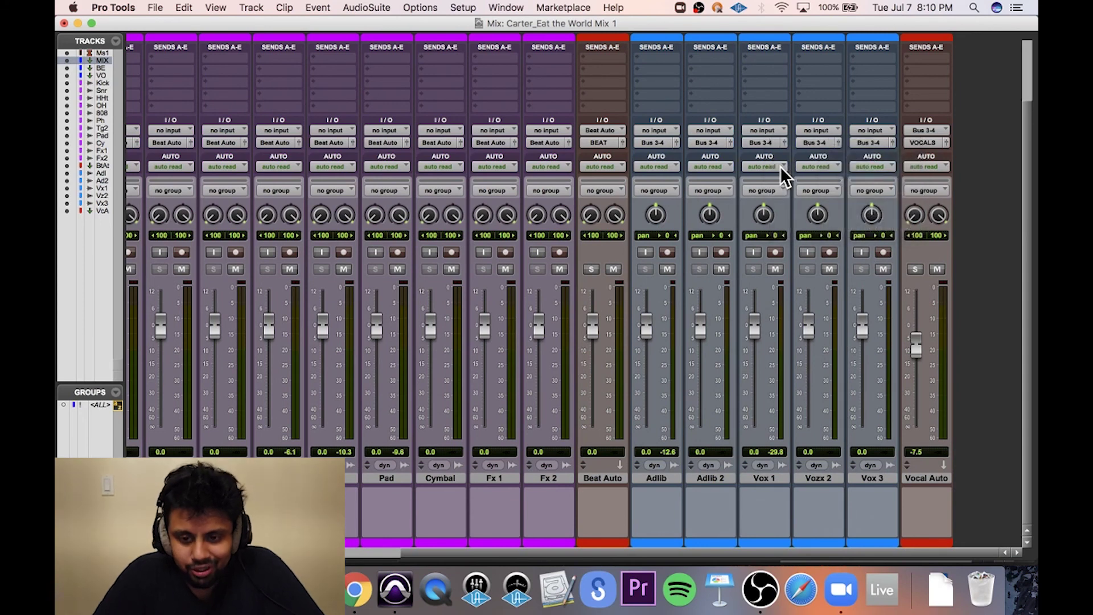
{"action": "type", "text": "Vocal Auto"}
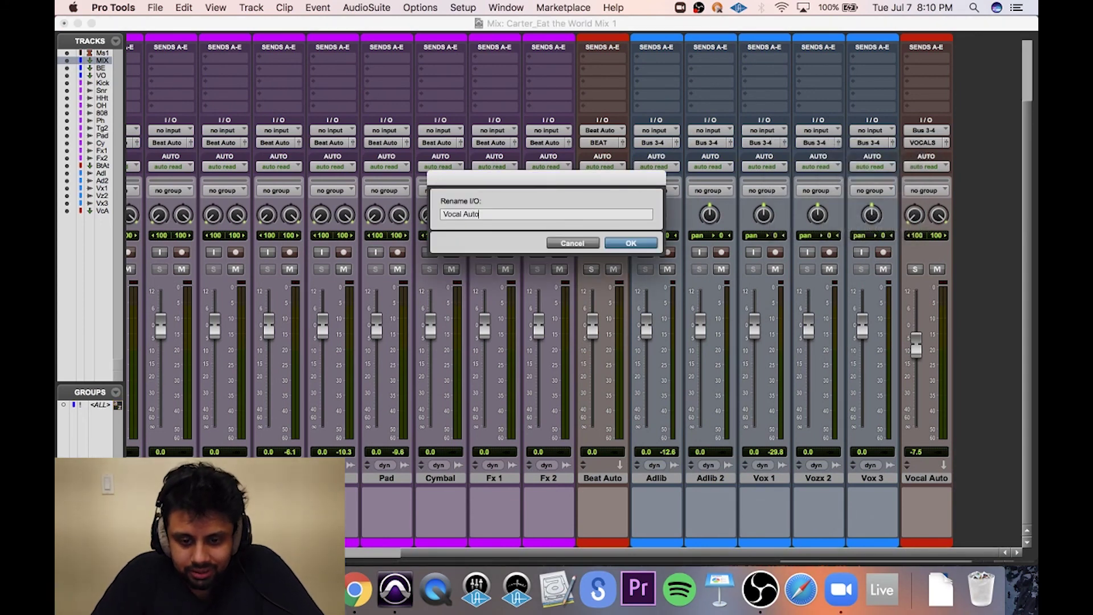